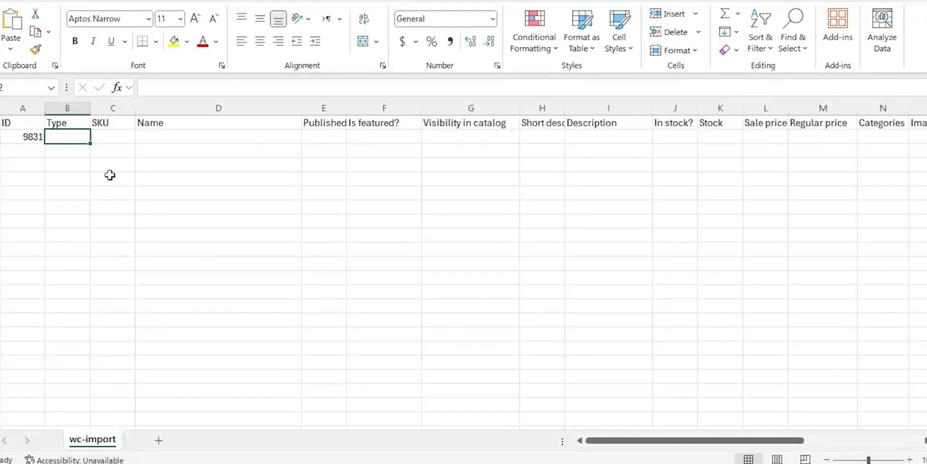
Delete the old ID 9831 from A2, then check the latest product IDs in WooCommerce.
{"action": "left_click", "coordinate": [36, 138]}
{"action": "key", "text": "Delete"}
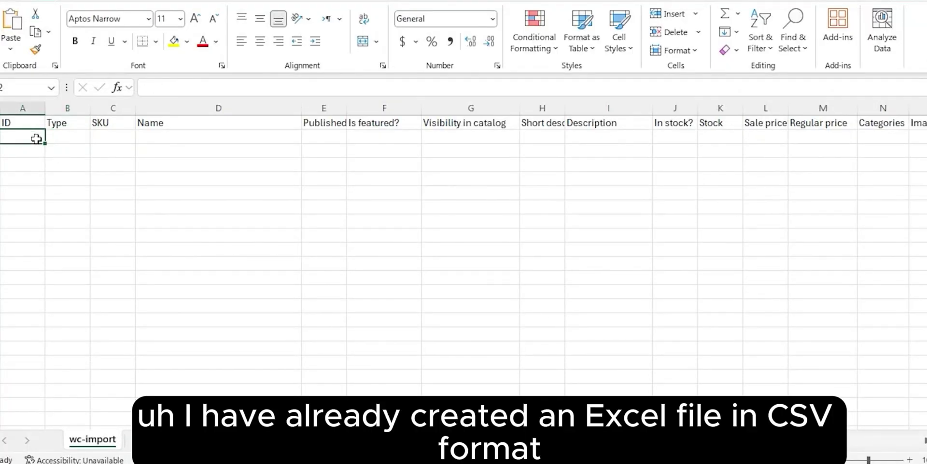
{"action": "left_click", "coordinate": [42, 175]}
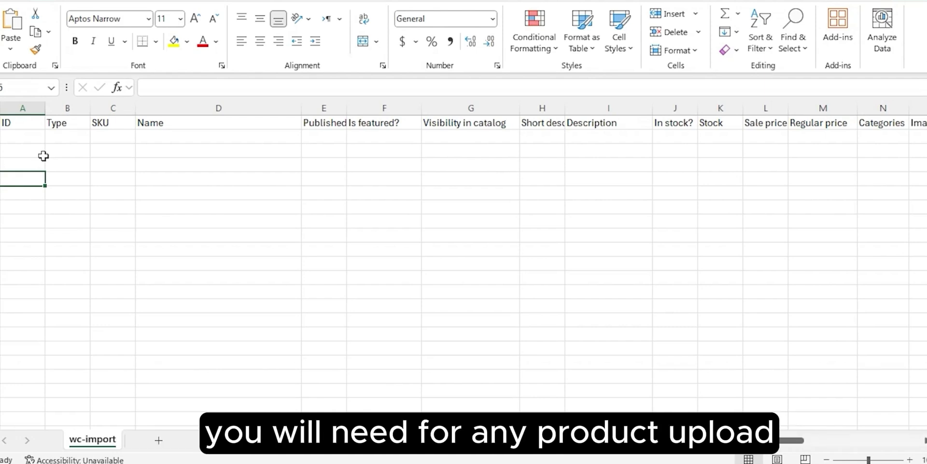
{"action": "left_click", "coordinate": [30, 135]}
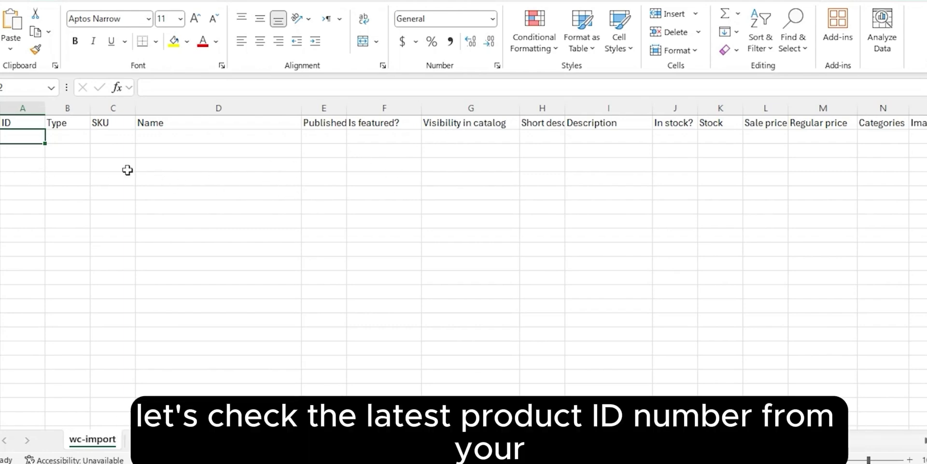
{"action": "left_click", "coordinate": [277, 382]}
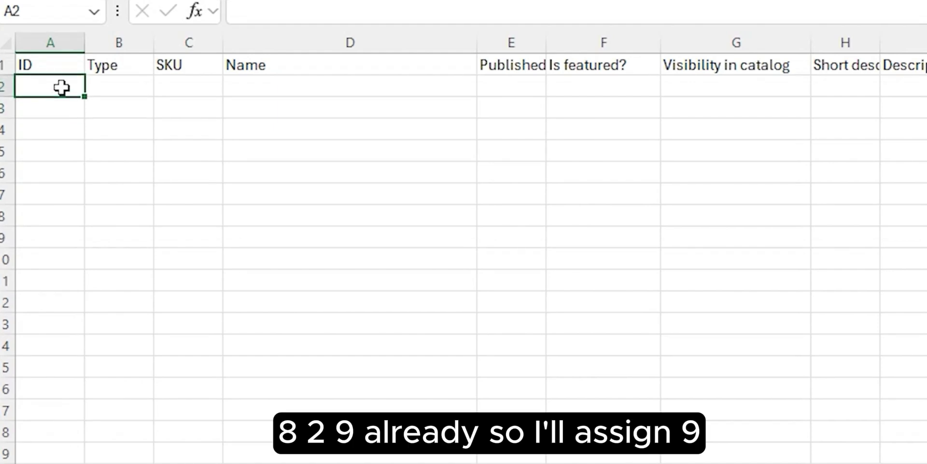
Enter product ID 9831 in A2 and Type 'variable' in B2, leaving SKU blank.
{"action": "type", "text": "6"}
{"action": "key", "text": "BackSpace"}
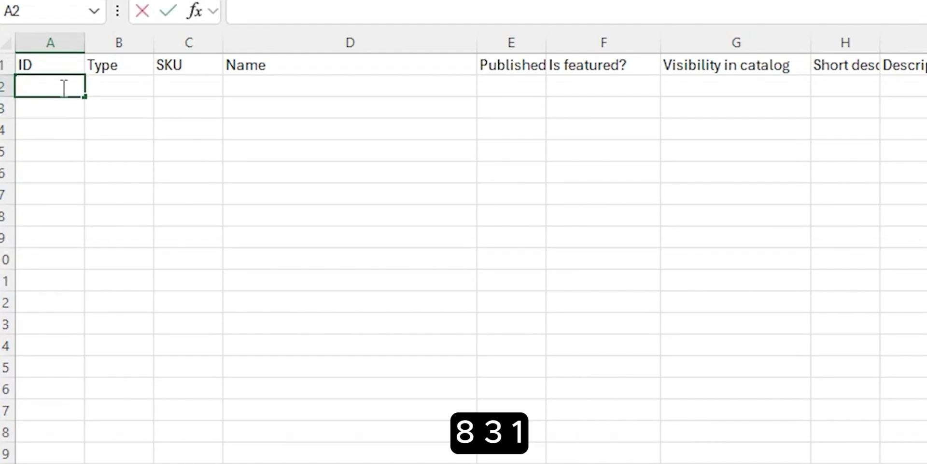
{"action": "type", "text": "9"}
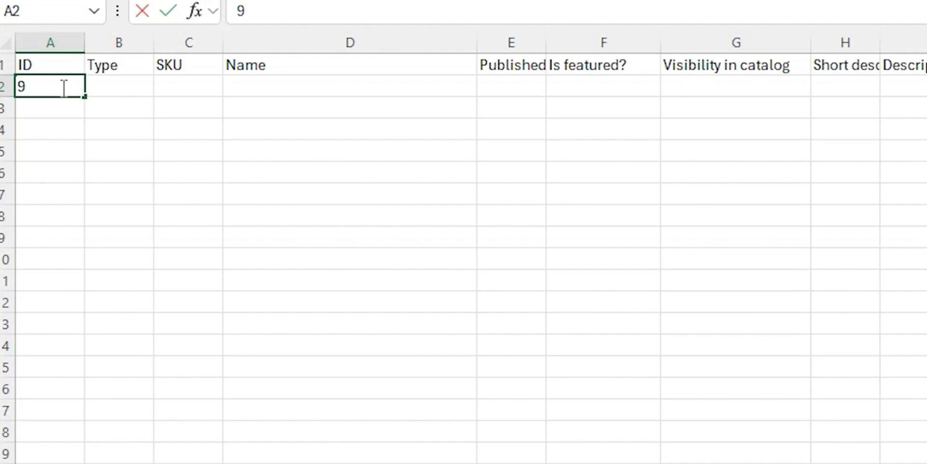
{"action": "type", "text": "831"}
{"action": "key", "text": "Return"}
{"action": "key", "text": "Right"}
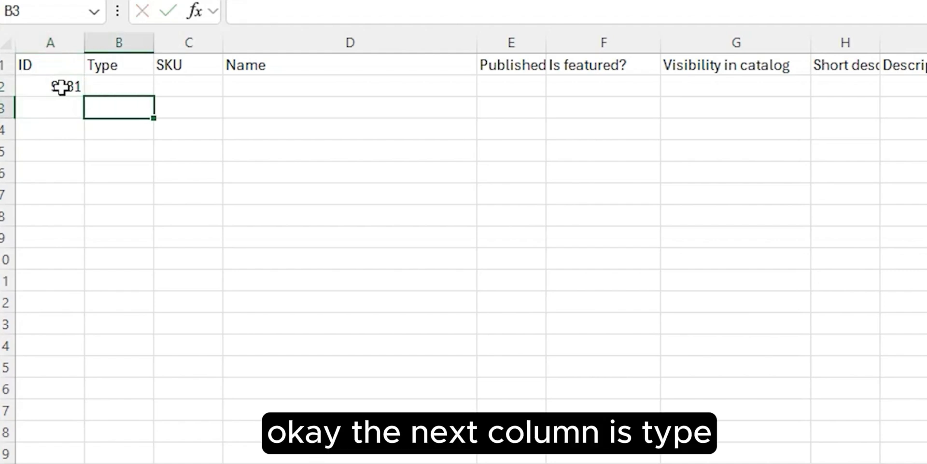
{"action": "key", "text": "Up"}
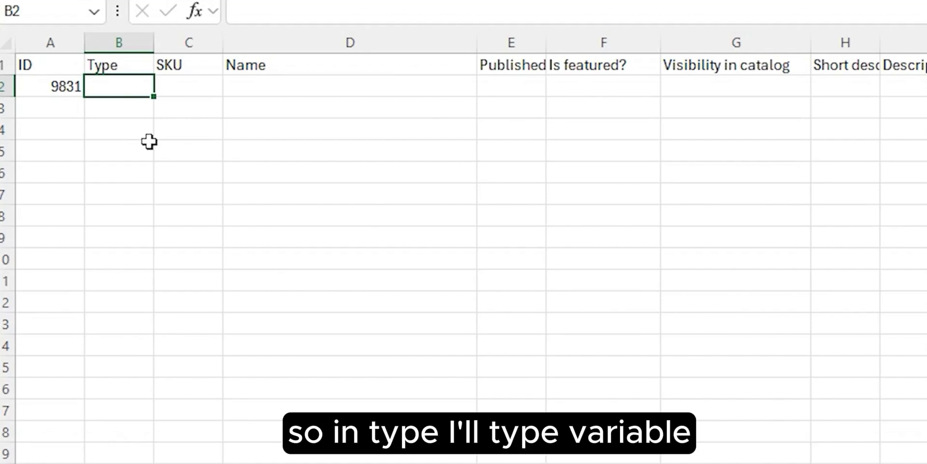
{"action": "type", "text": "va"}
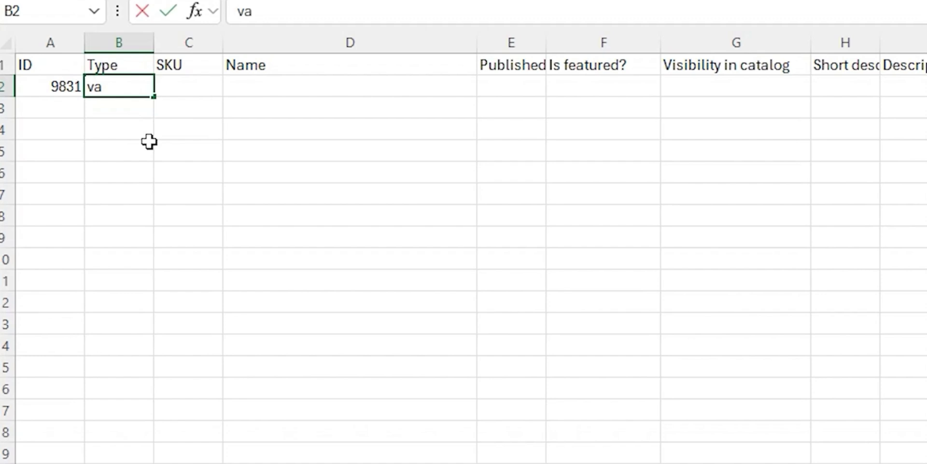
{"action": "type", "text": "riab"}
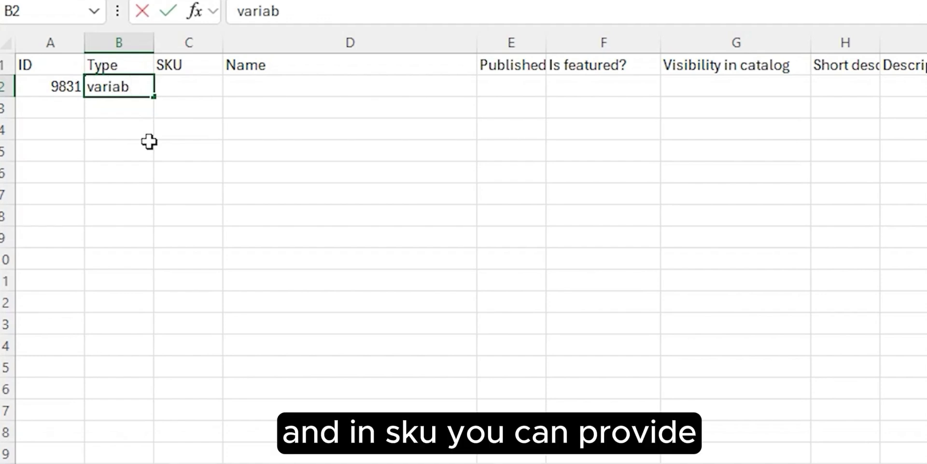
{"action": "type", "text": "le"}
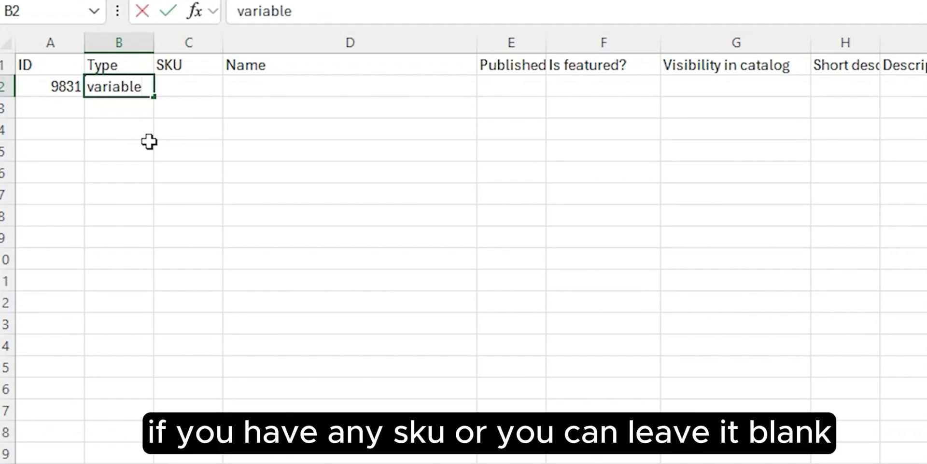
{"action": "key", "text": "Tab"}
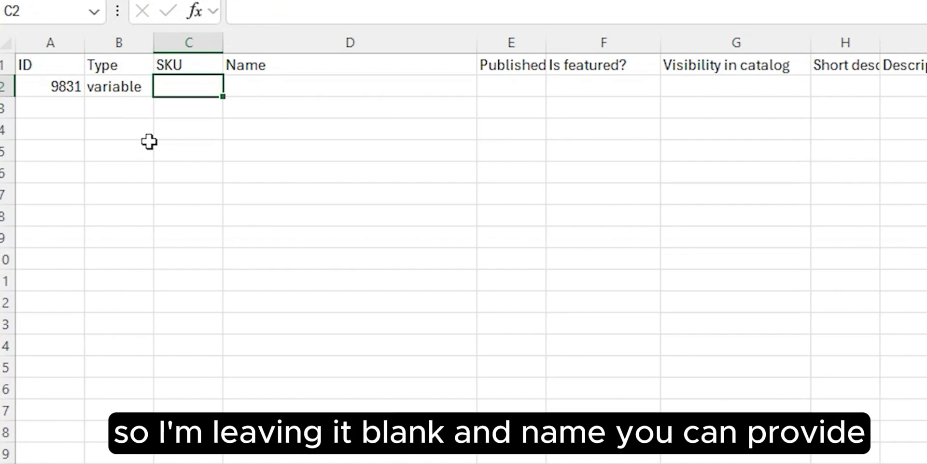
Name the product 'chariot hoodie' and set Published to 1 and Is featured? to 1.
{"action": "key", "text": "Tab"}
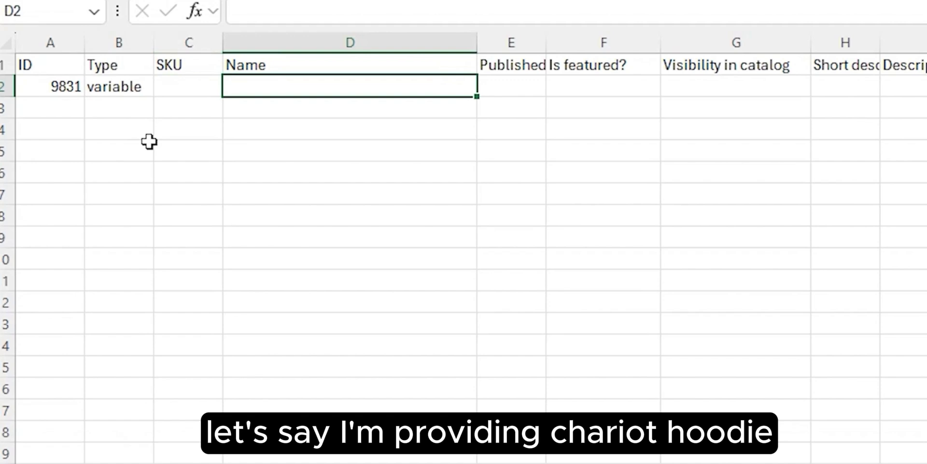
{"action": "type", "text": "chariot"}
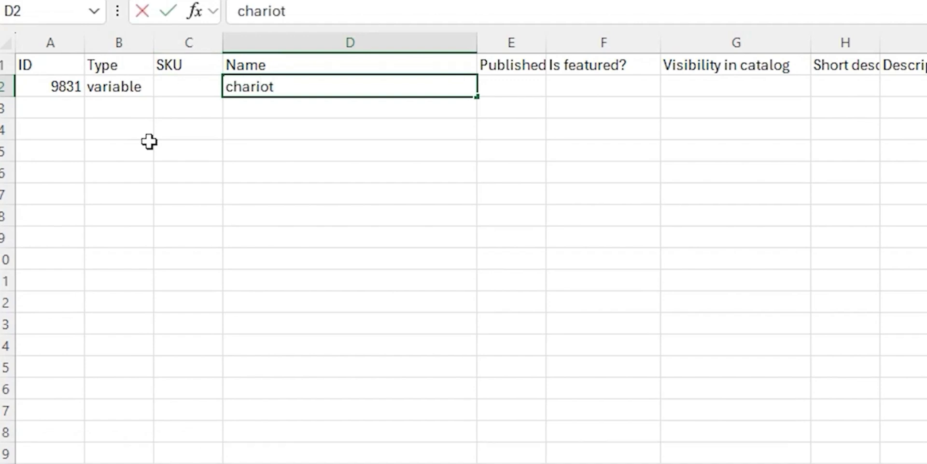
{"action": "type", "text": " hood"}
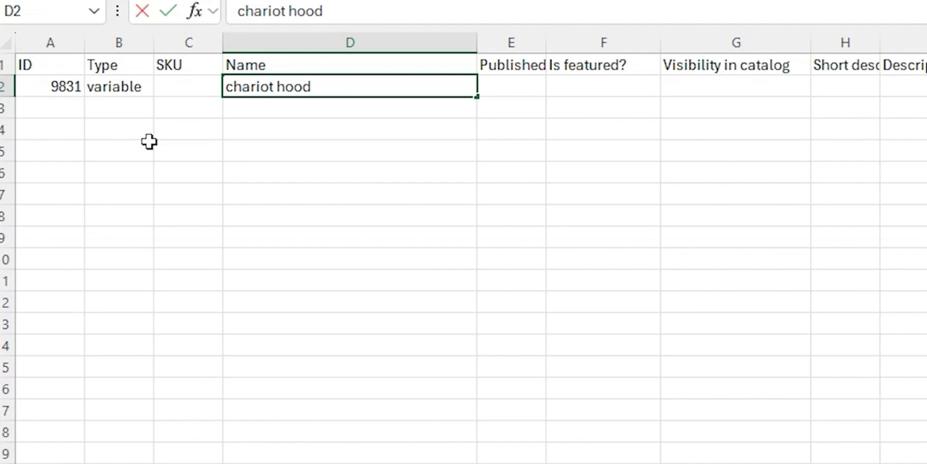
{"action": "type", "text": "ie"}
{"action": "key", "text": "Tab"}
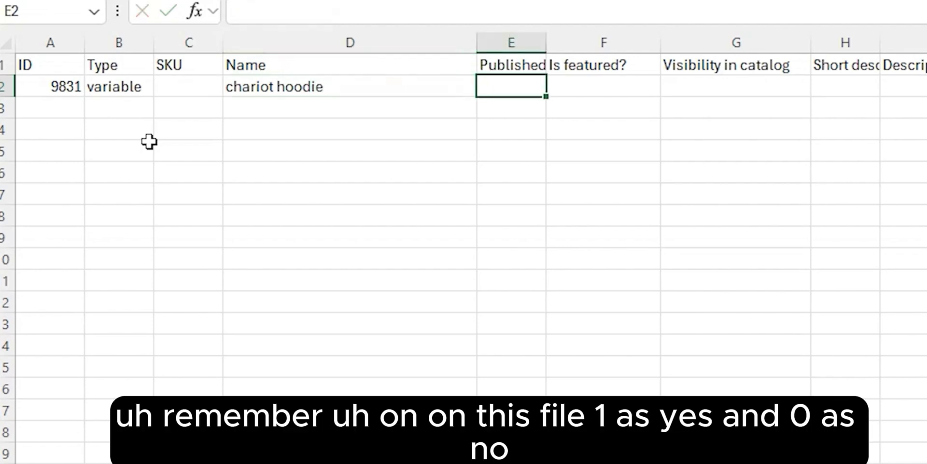
{"action": "key", "text": "Tab"}
{"action": "key", "text": "shift+Tab"}
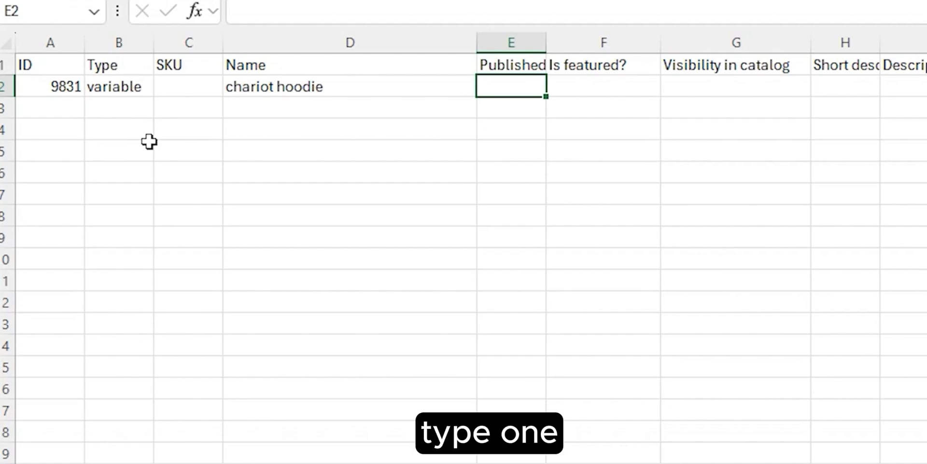
{"action": "type", "text": "1"}
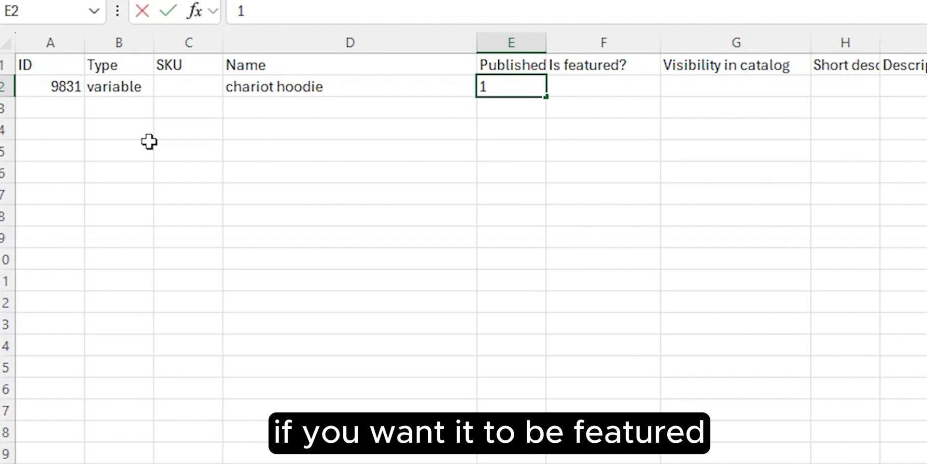
{"action": "key", "text": "Tab"}
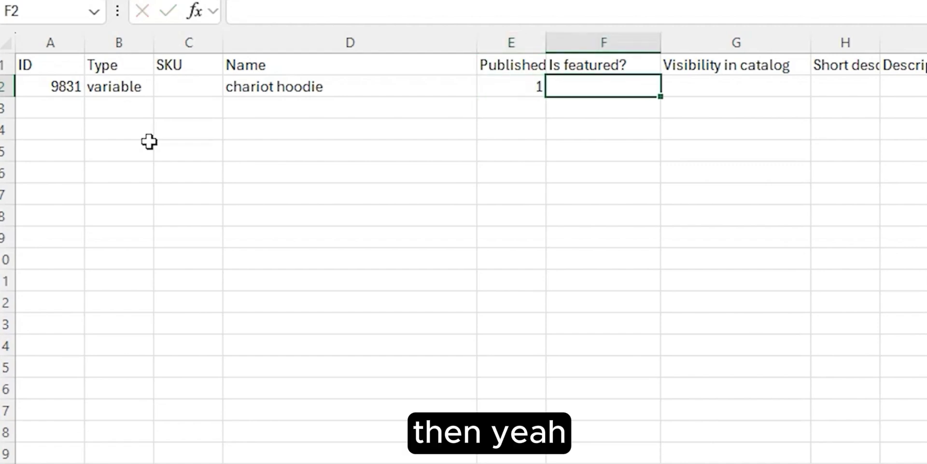
{"action": "type", "text": "1"}
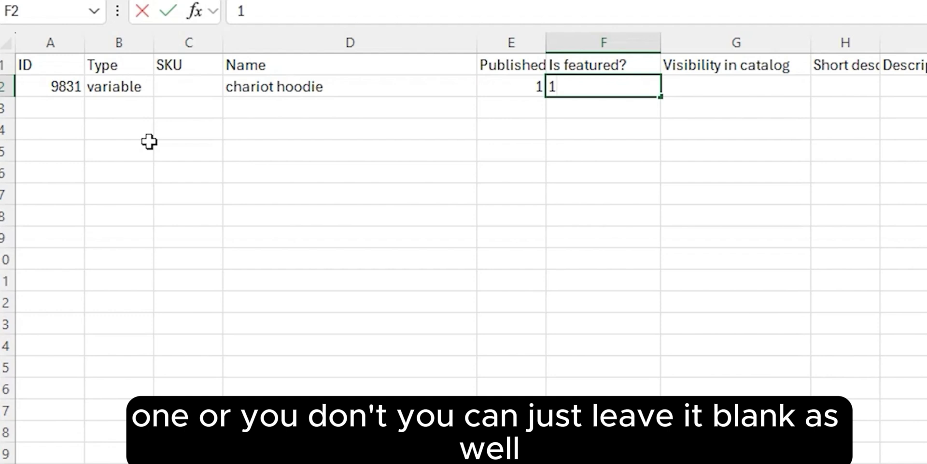
{"action": "key", "text": "Tab"}
Re-enter Is featured? as 1 and fill Visibility in catalog with 'visib'.
{"action": "key", "text": "Left"}
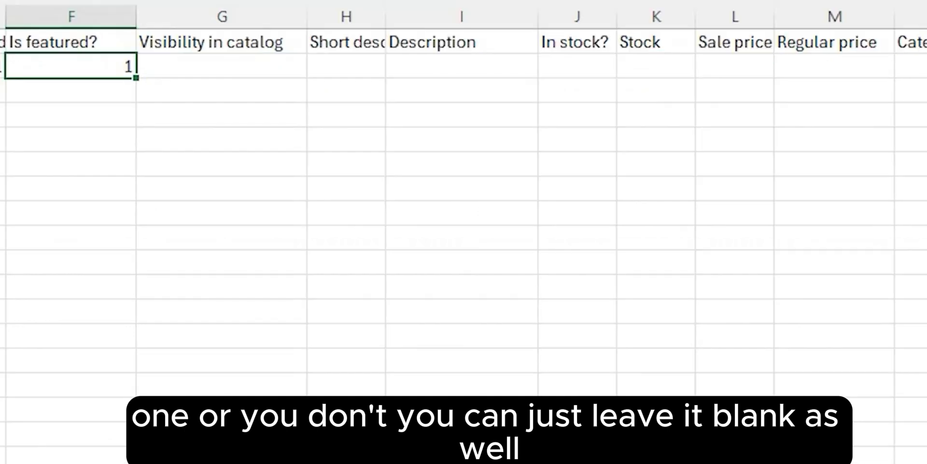
{"action": "key", "text": "Delete"}
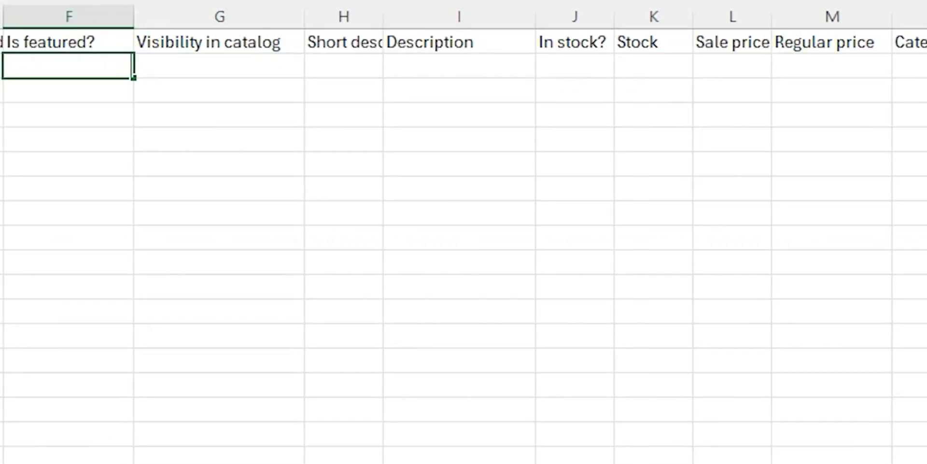
{"action": "key", "text": "Right"}
{"action": "key", "text": "Left"}
{"action": "type", "text": "1"}
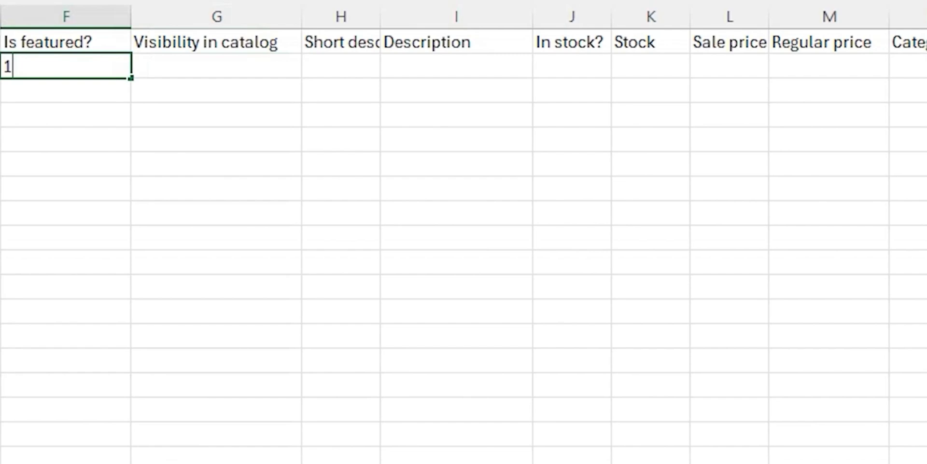
{"action": "key", "text": "Tab"}
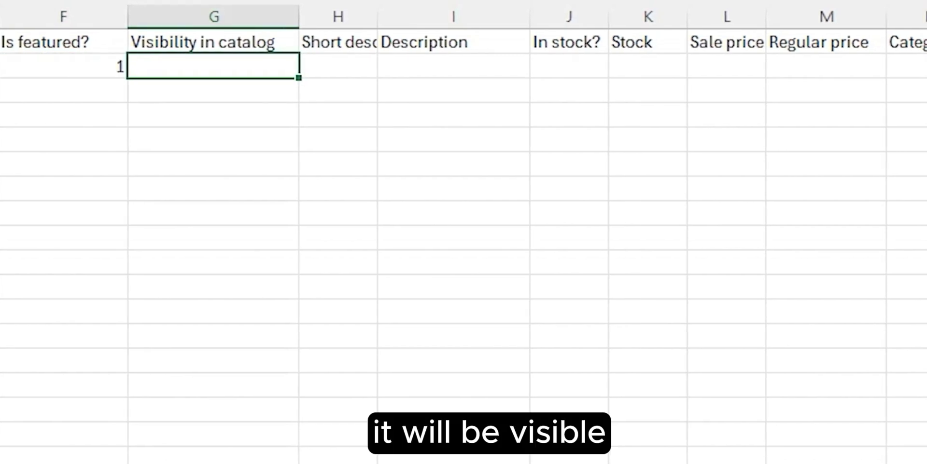
{"action": "type", "text": "v"}
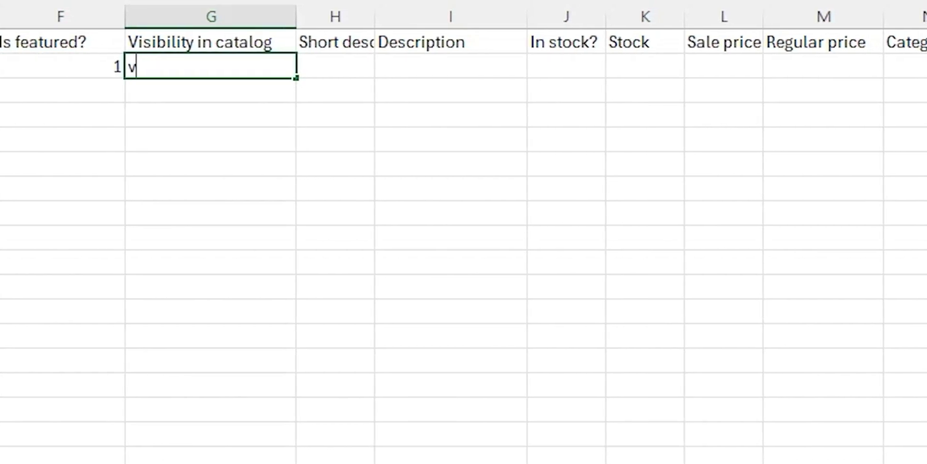
{"action": "type", "text": "isibe"}
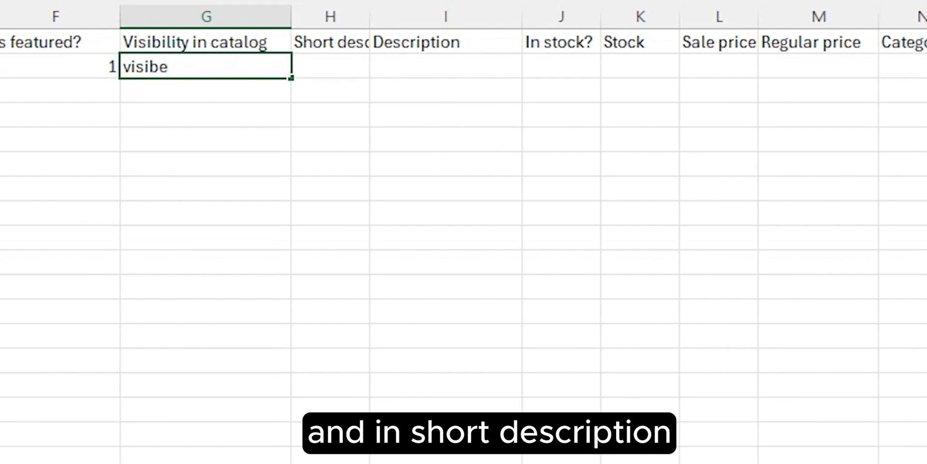
{"action": "key", "text": "Tab"}
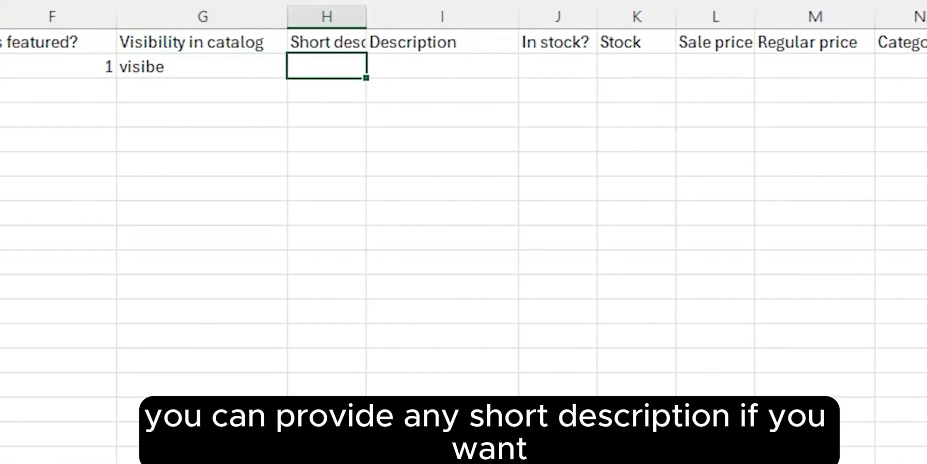
Widen the Short description column and start the Description with 'it's a complete descrip'.
{"action": "left_click_drag", "start_coordinate": [367, 15], "coordinate": [423, 8]}
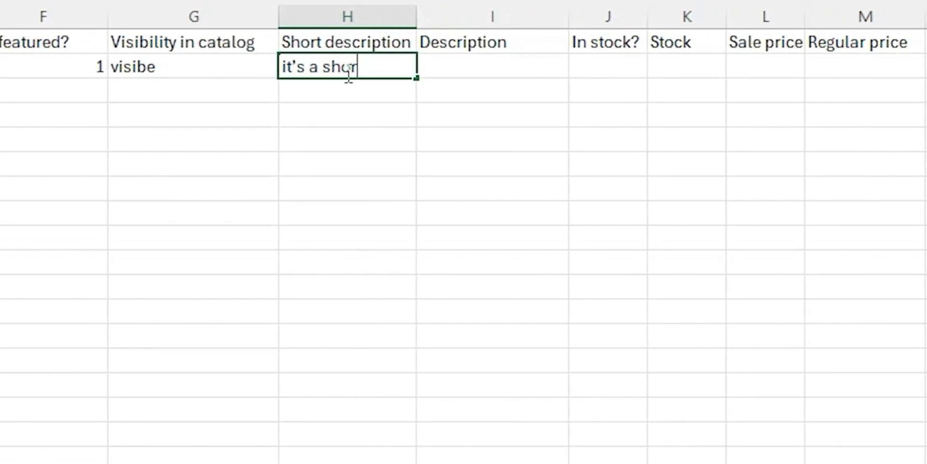
{"action": "type", "text": "escription"}
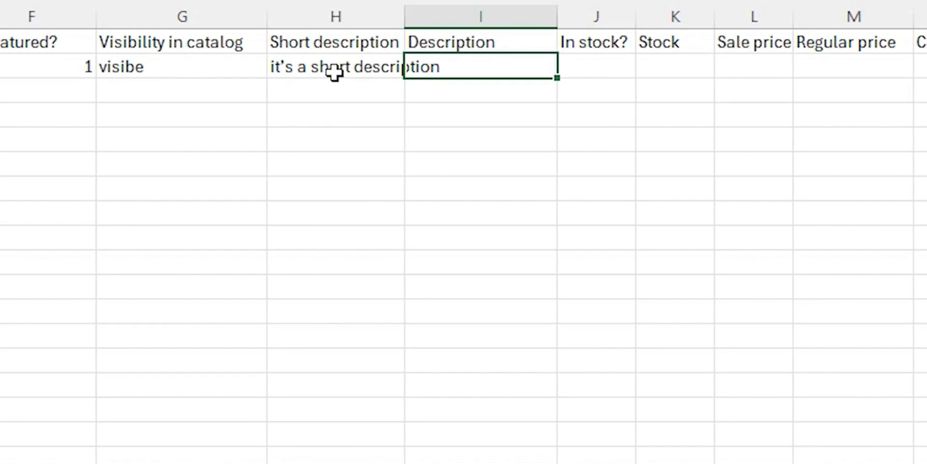
{"action": "type", "text": "its"}
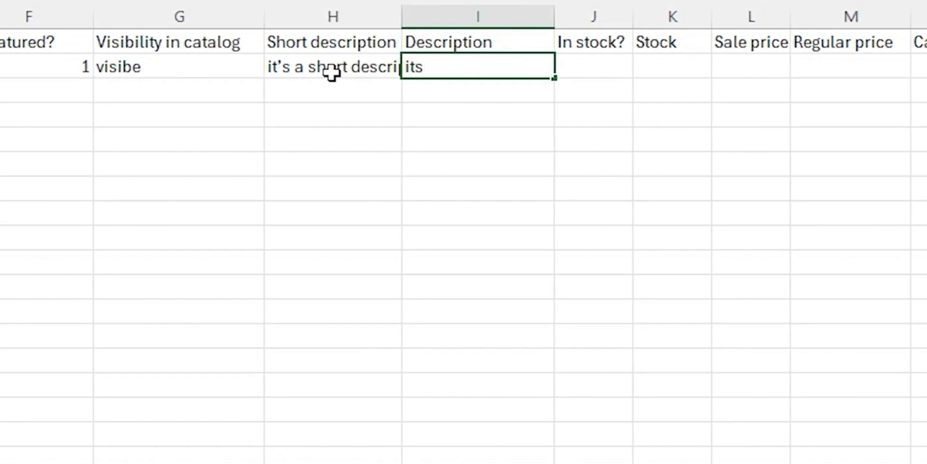
{"action": "type", "text": "t's a complete "}
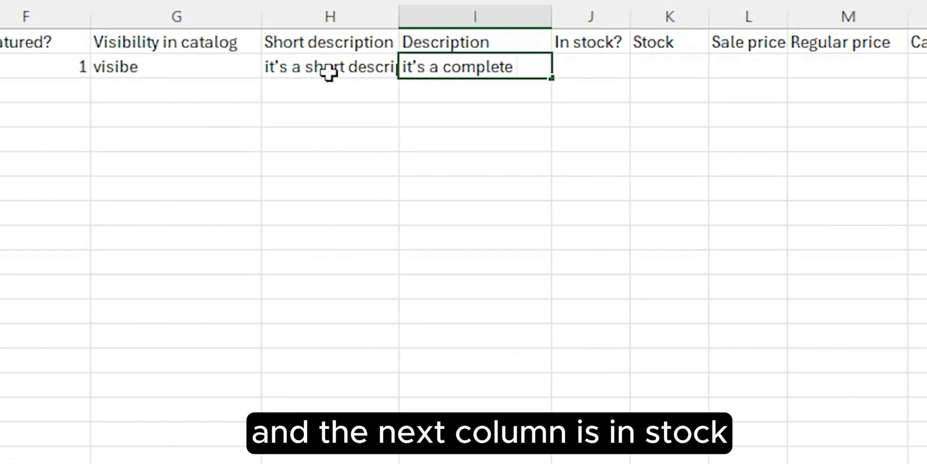
{"action": "type", "text": "description"}
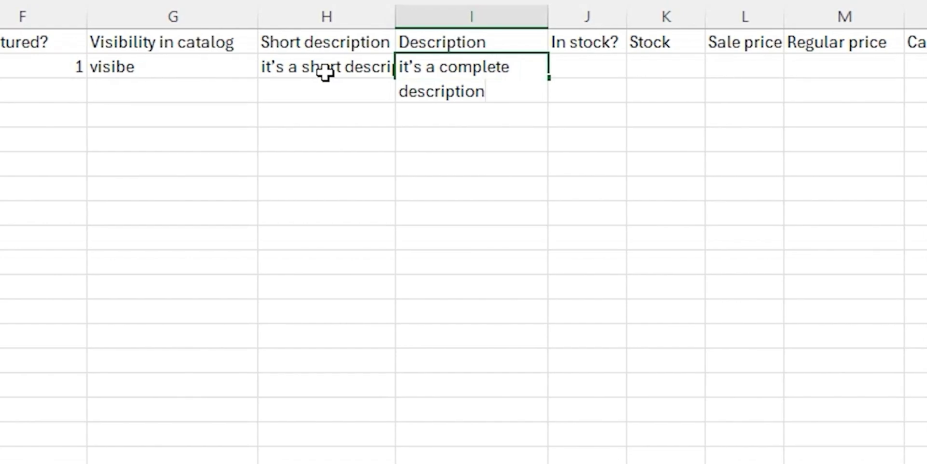
Complete the description 'it's a complete description' and set In stock? to 1.
{"action": "key", "text": "Tab"}
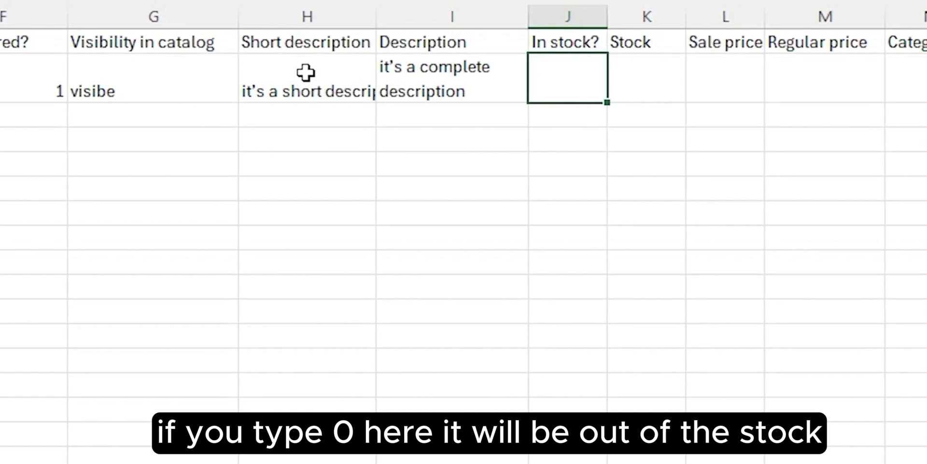
{"action": "type", "text": "0"}
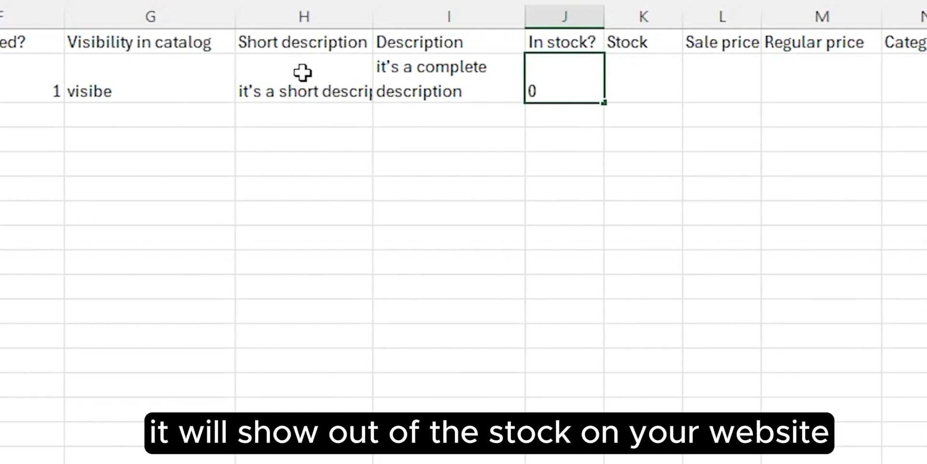
{"action": "key", "text": "ctrl+Return"}
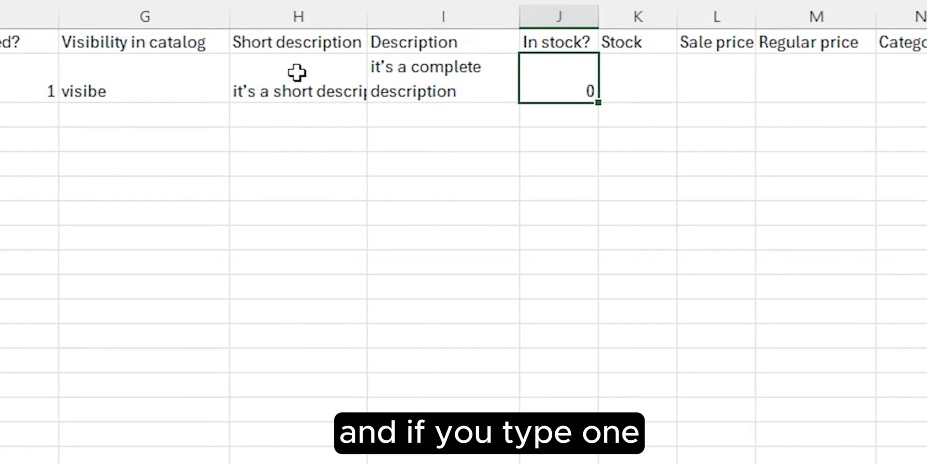
{"action": "key", "text": "Return"}
{"action": "key", "text": "Up"}
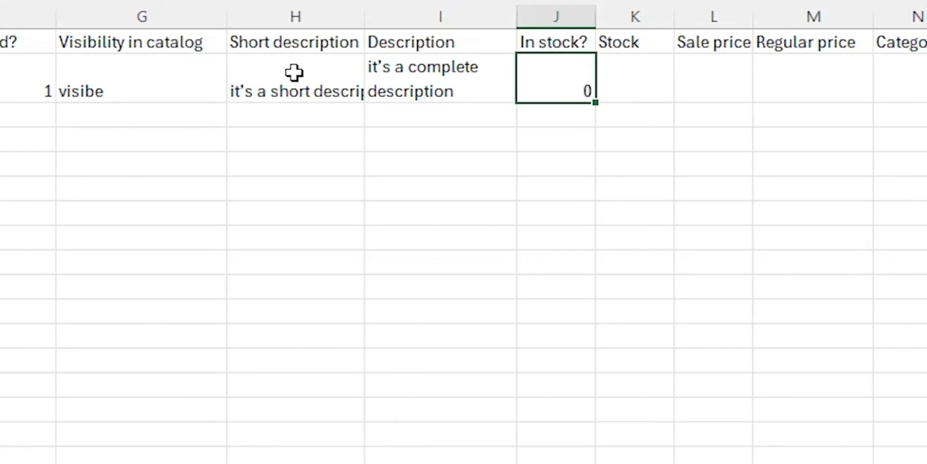
{"action": "type", "text": "1"}
{"action": "key", "text": "Return"}
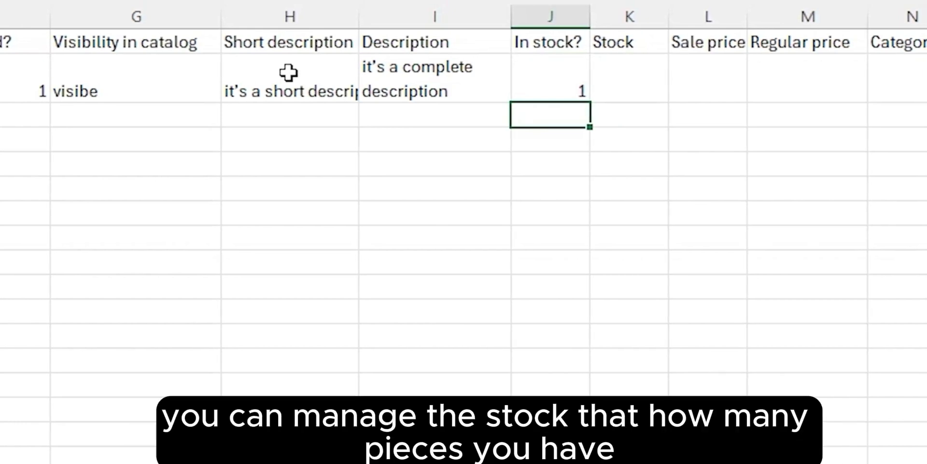
Locate the Stock cell in the product row, leaving it blank.
{"action": "key", "text": "Up"}
{"action": "key", "text": "Right"}
{"action": "key", "text": "Right"}
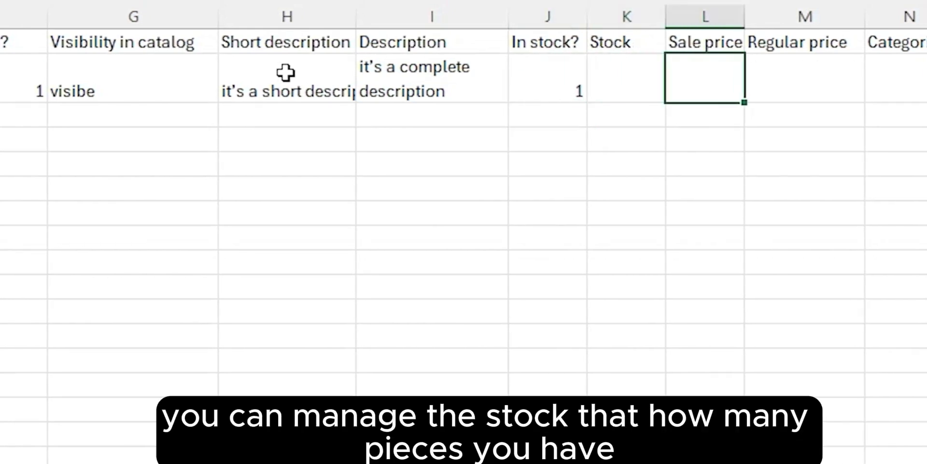
{"action": "key", "text": "Left"}
{"action": "key", "text": "Down"}
{"action": "key", "text": "Up"}
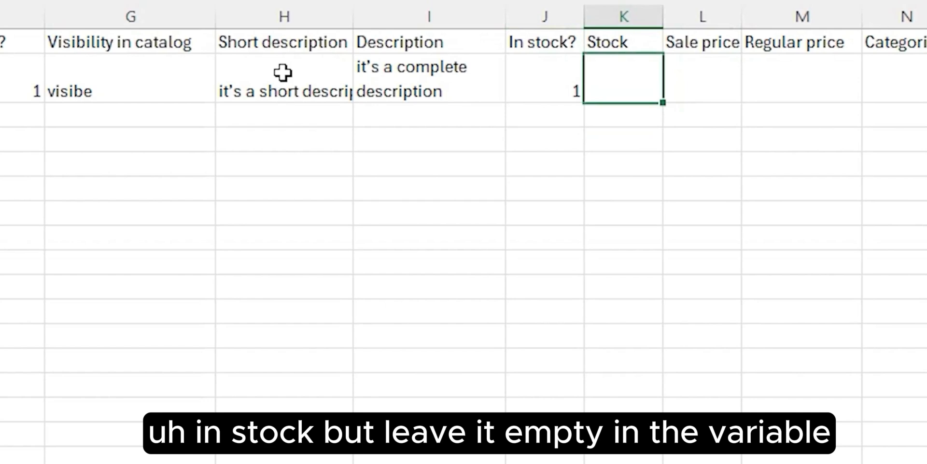
{"action": "key", "text": "Left"}
{"action": "key", "text": "Left"}
{"action": "key", "text": "Left"}
{"action": "key", "text": "Left"}
{"action": "key", "text": "Left"}
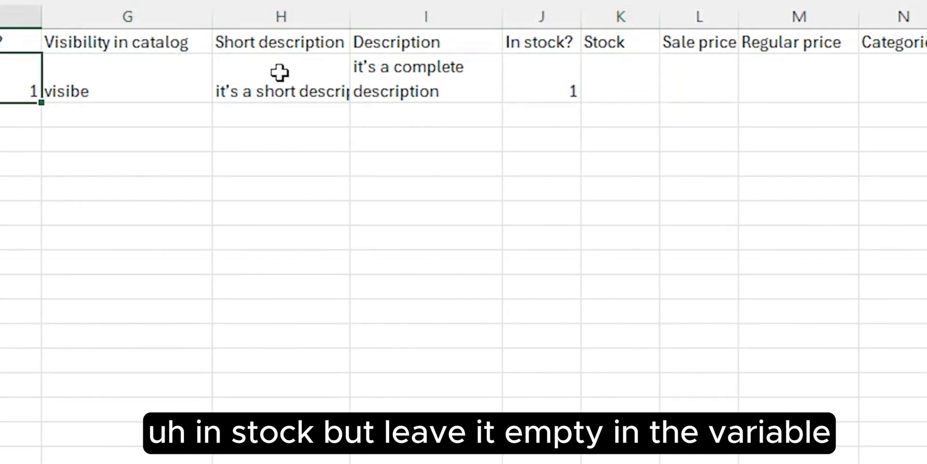
{"action": "key", "text": "Right"}
{"action": "key", "text": "Right"}
{"action": "key", "text": "Right"}
{"action": "key", "text": "Right"}
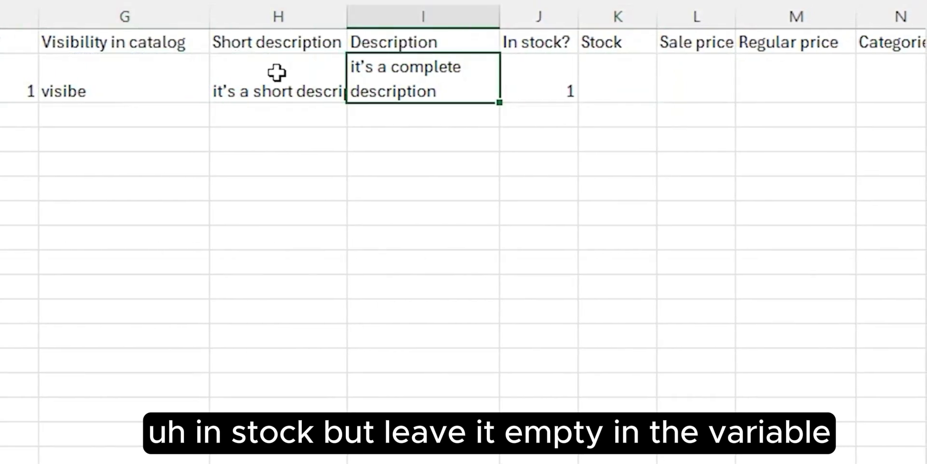
{"action": "key", "text": "Right"}
{"action": "key", "text": "Right"}
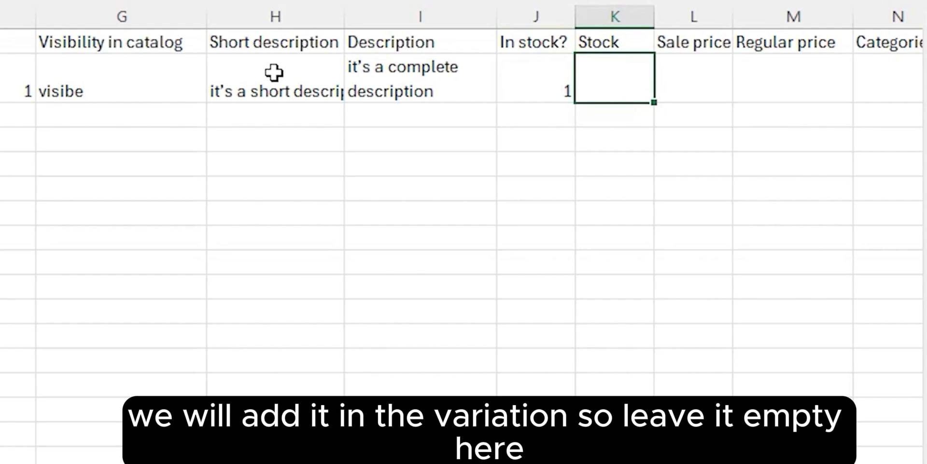
{"action": "key", "text": "Left"}
{"action": "key", "text": "Left"}
{"action": "key", "text": "Left"}
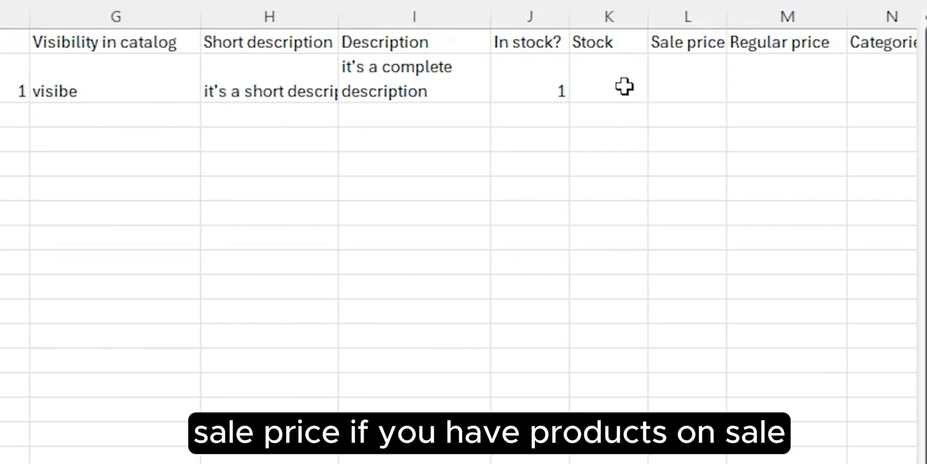
{"action": "left_click", "coordinate": [604, 80]}
Enter a regular price of 50 and a sale price of 25.
{"action": "key", "text": "Right"}
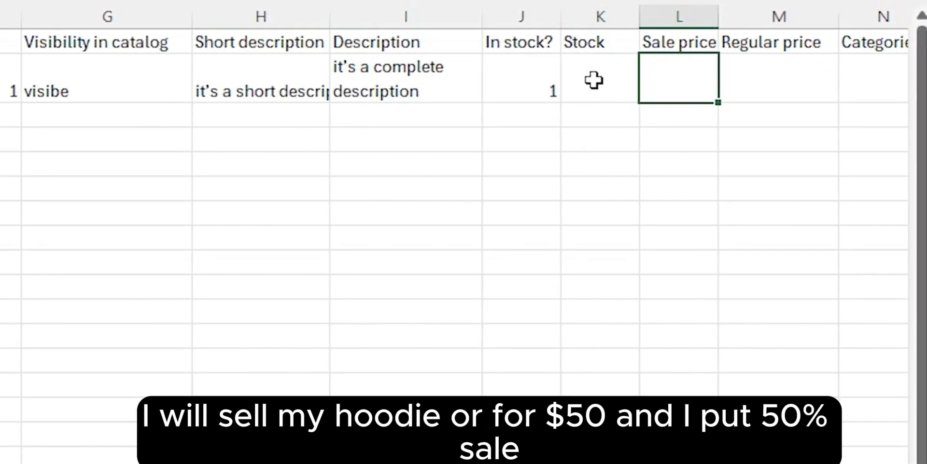
{"action": "key", "text": "Right"}
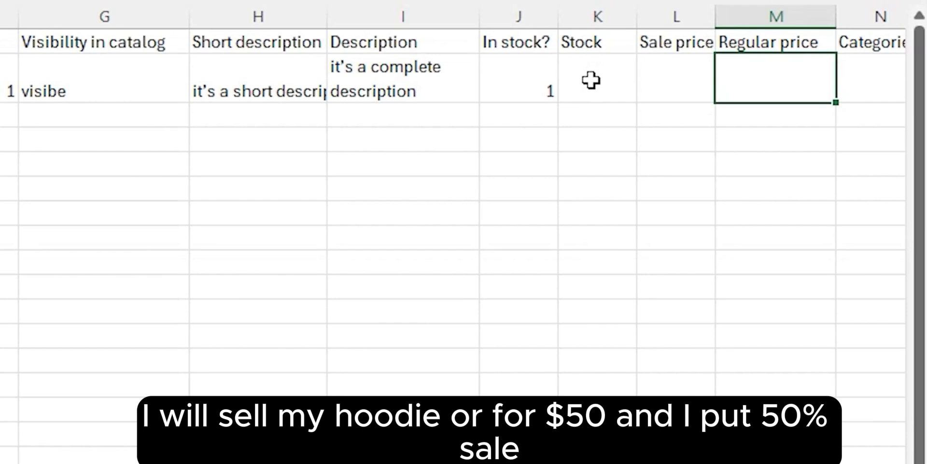
{"action": "type", "text": "50"}
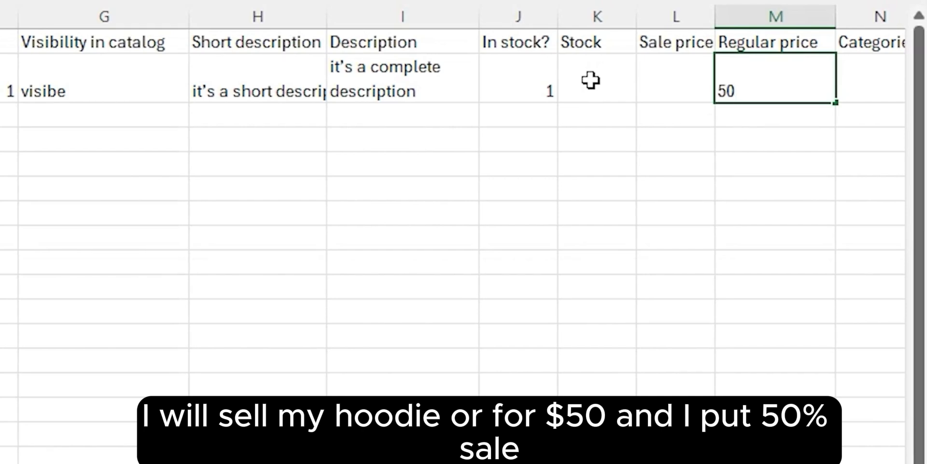
{"action": "key", "text": "Left"}
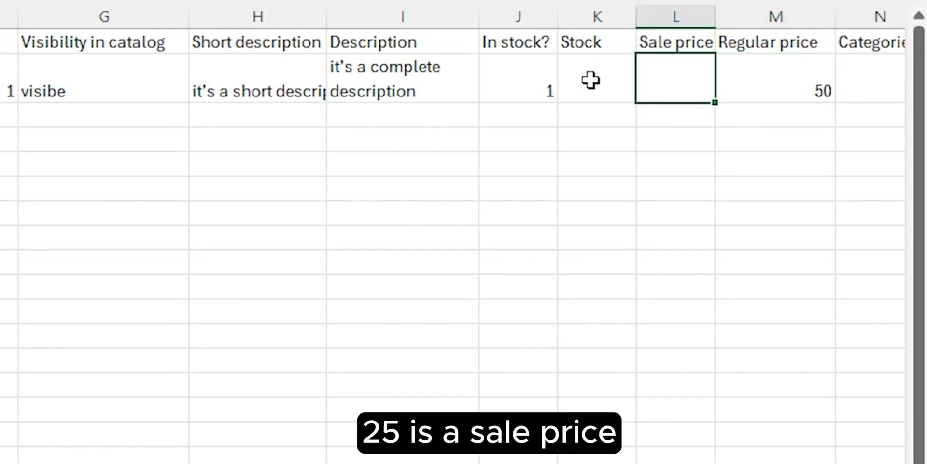
{"action": "type", "text": "25"}
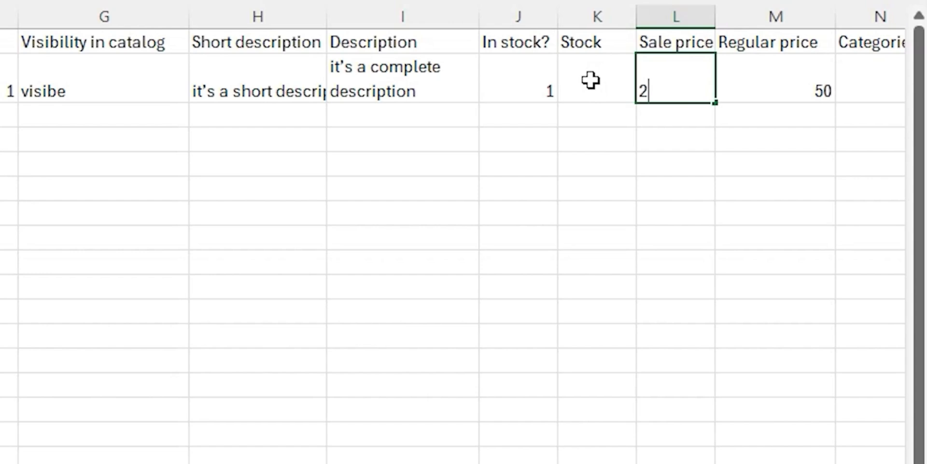
{"action": "key", "text": "Right"}
{"action": "key", "text": "Right"}
{"action": "key", "text": "Right"}
{"action": "key", "text": "Right"}
{"action": "key", "text": "Right"}
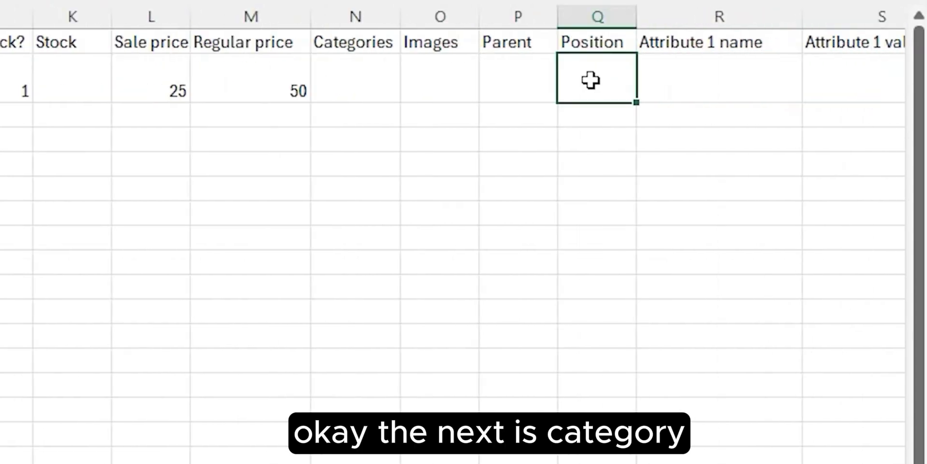
{"action": "key", "text": "Left"}
{"action": "key", "text": "Left"}
{"action": "key", "text": "Left"}
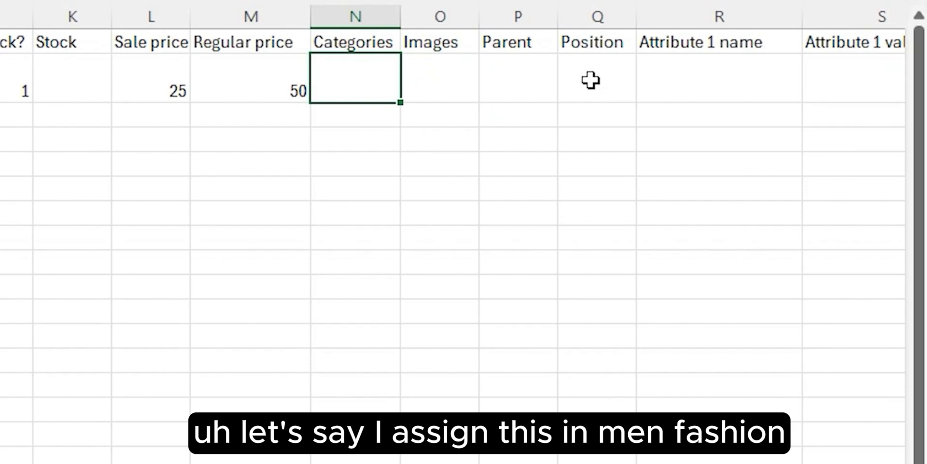
Type 'men fashion, hoodie' into the Categories cell N2.
{"action": "type", "text": "me"}
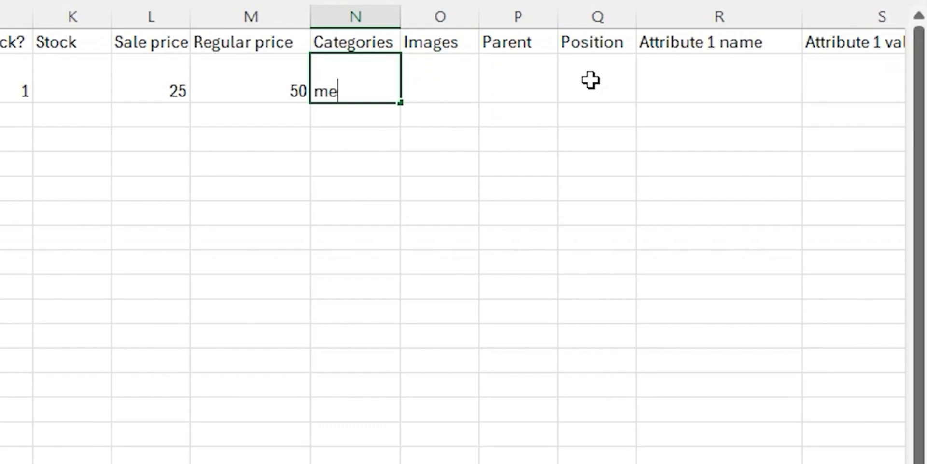
{"action": "type", "text": "n fashion"}
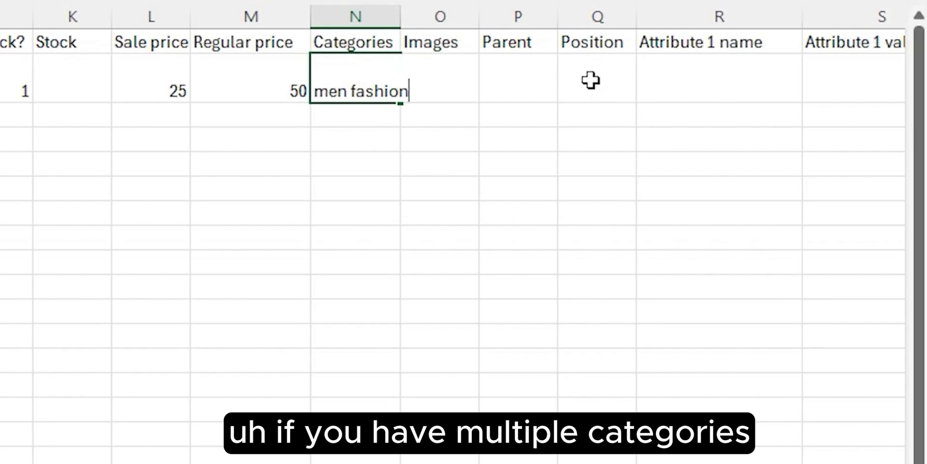
{"action": "key", "text": "Return"}
{"action": "key", "text": "Up"}
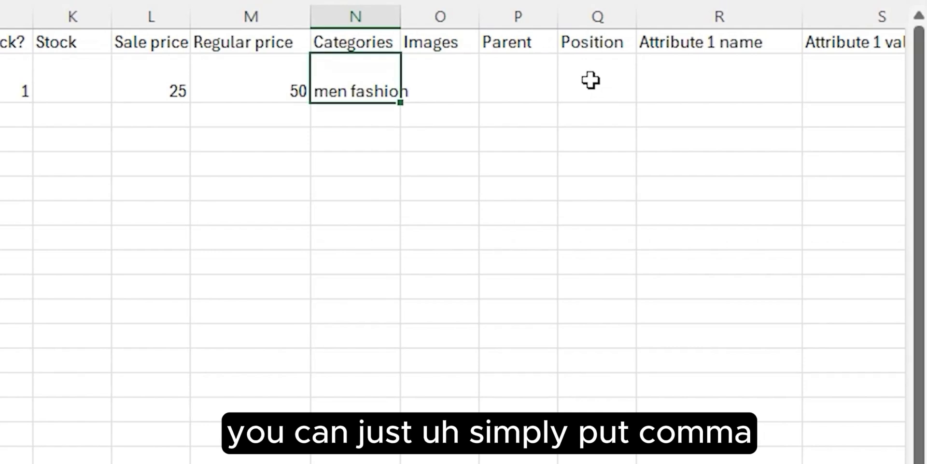
{"action": "left_click", "coordinate": [439, 138]}
{"action": "left_click", "coordinate": [370, 92]}
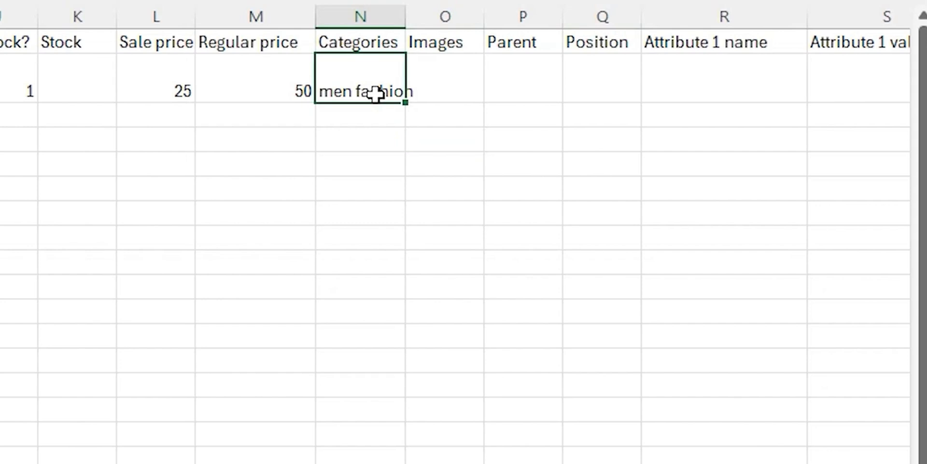
{"action": "key", "text": "F2"}
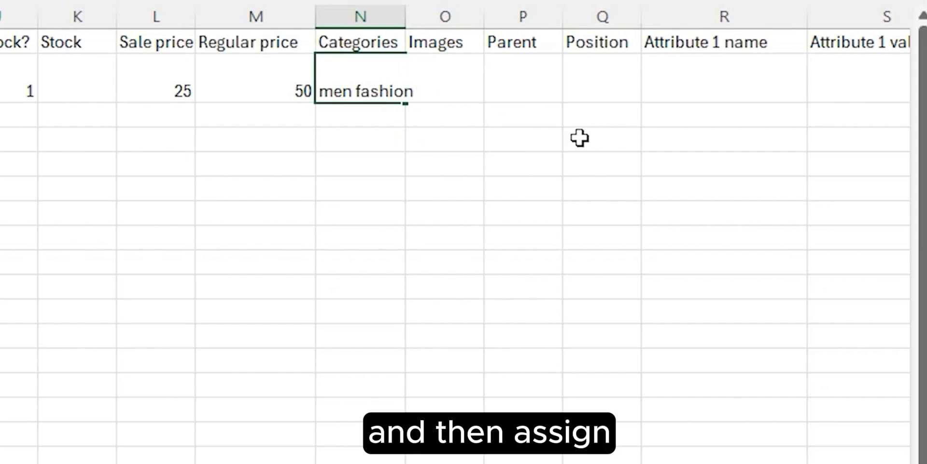
{"action": "type", "text": ","}
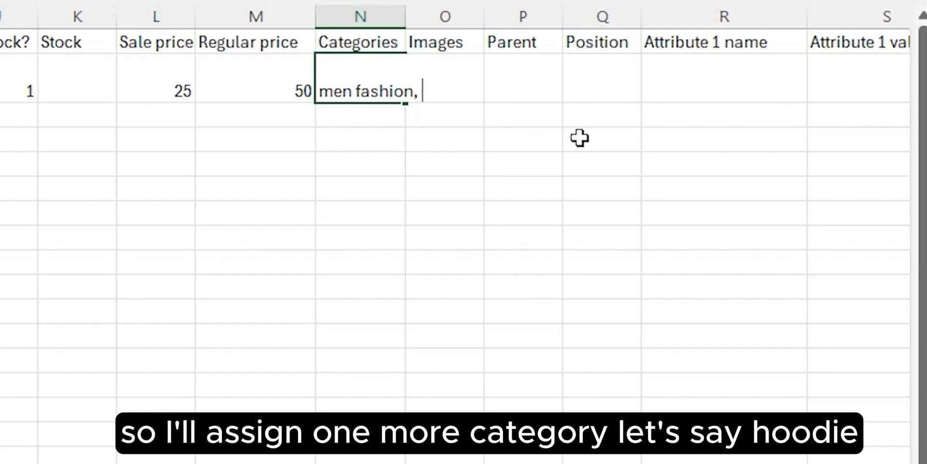
{"action": "type", "text": "hoode"}
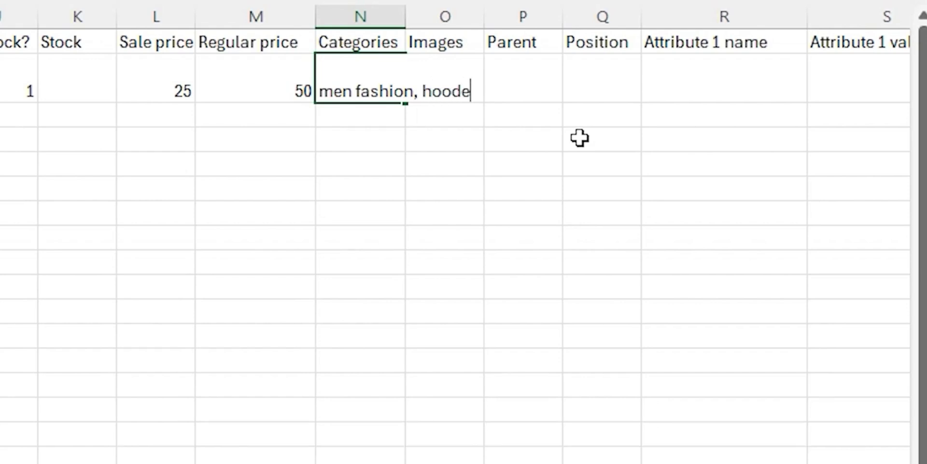
{"action": "key", "text": "BackSpace"}
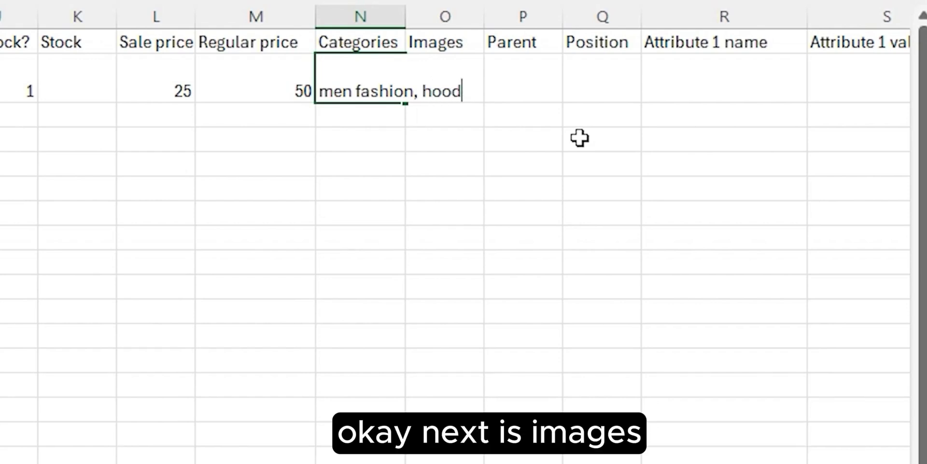
{"action": "type", "text": "ie"}
{"action": "key", "text": "Tab"}
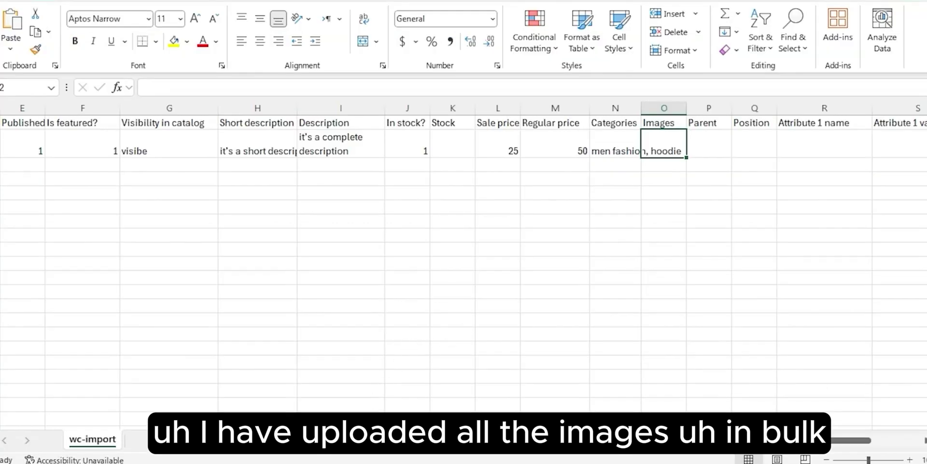
In the WordPress media library, load more items to reach the black hoodie image.
{"action": "left_click", "coordinate": [359, 463]}
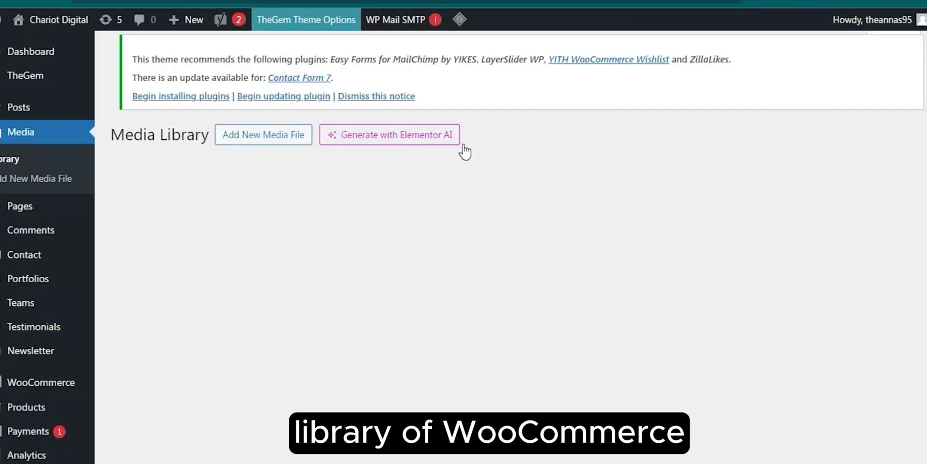
{"action": "scroll", "coordinate": [473, 143], "scroll_direction": "down", "scroll_amount": 5}
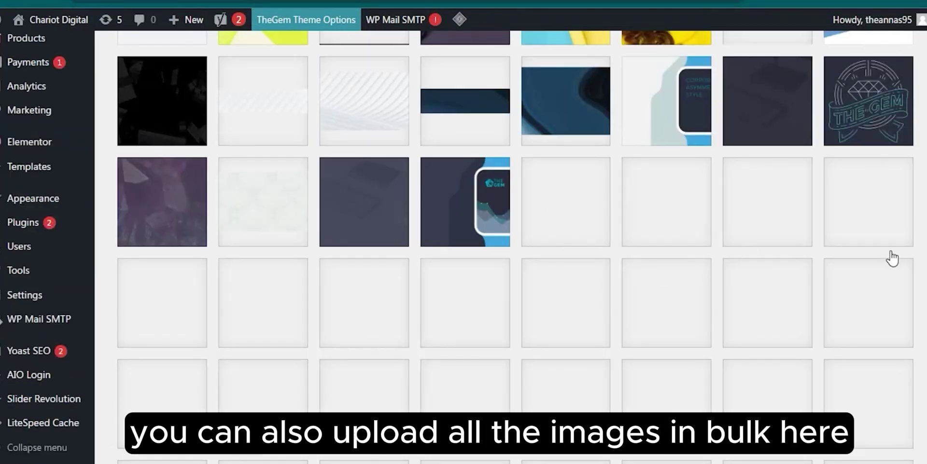
{"action": "scroll", "coordinate": [914, 234], "scroll_direction": "down", "scroll_amount": 2}
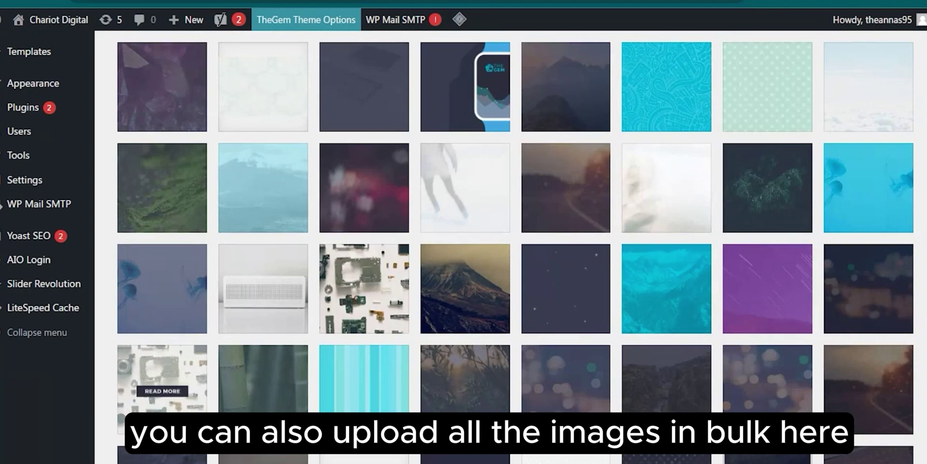
{"action": "scroll", "coordinate": [914, 234], "scroll_direction": "down", "scroll_amount": 5}
{"action": "scroll", "coordinate": [516, 246], "scroll_direction": "down", "scroll_amount": 3}
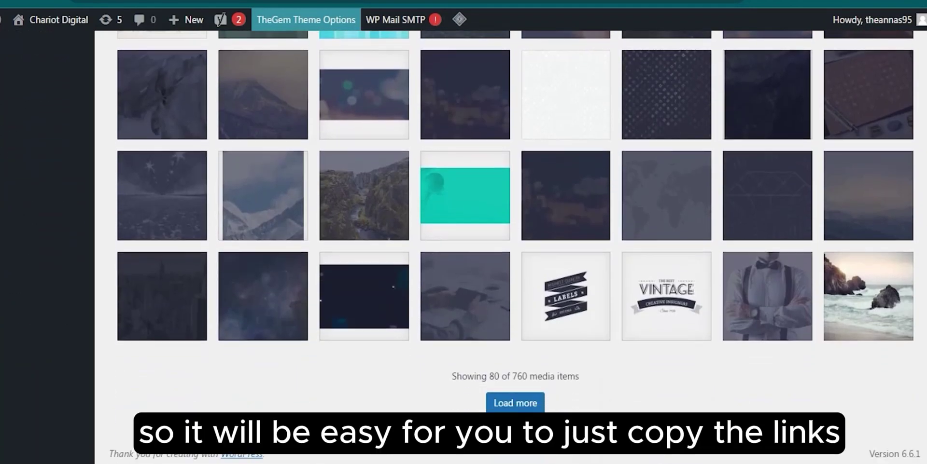
{"action": "left_click", "coordinate": [515, 403]}
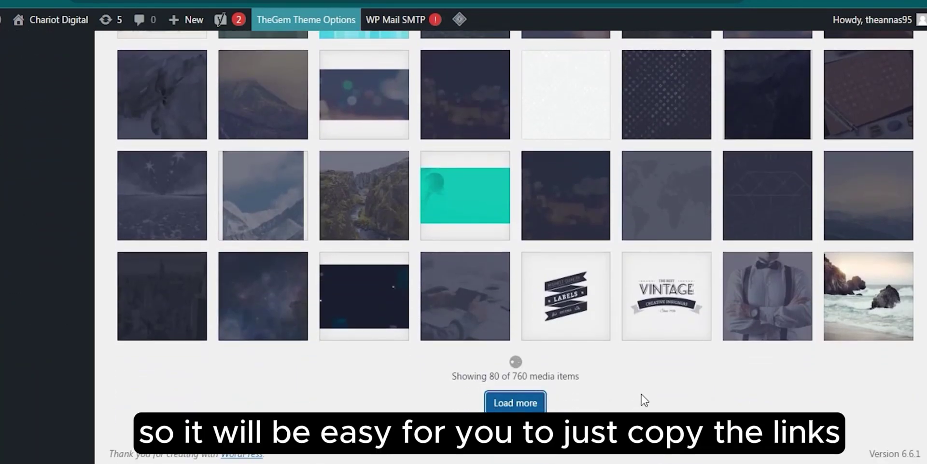
{"action": "scroll", "coordinate": [670, 394], "scroll_direction": "down", "scroll_amount": 15}
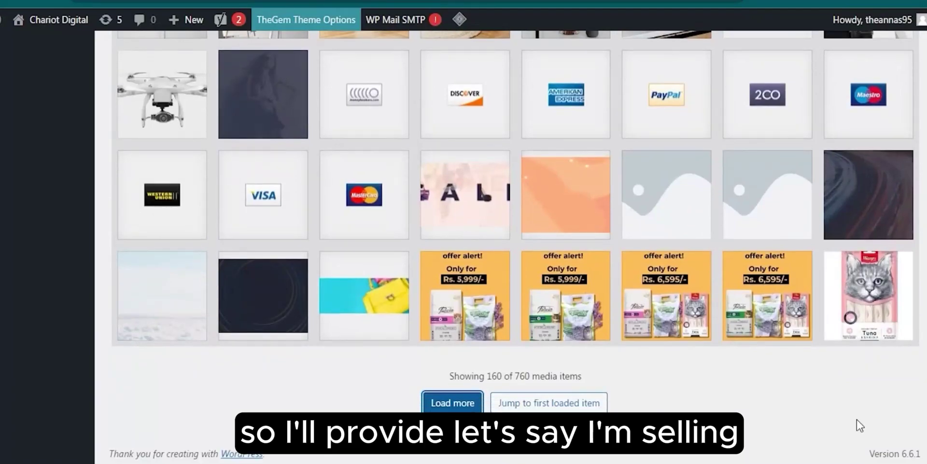
{"action": "left_click", "coordinate": [465, 404]}
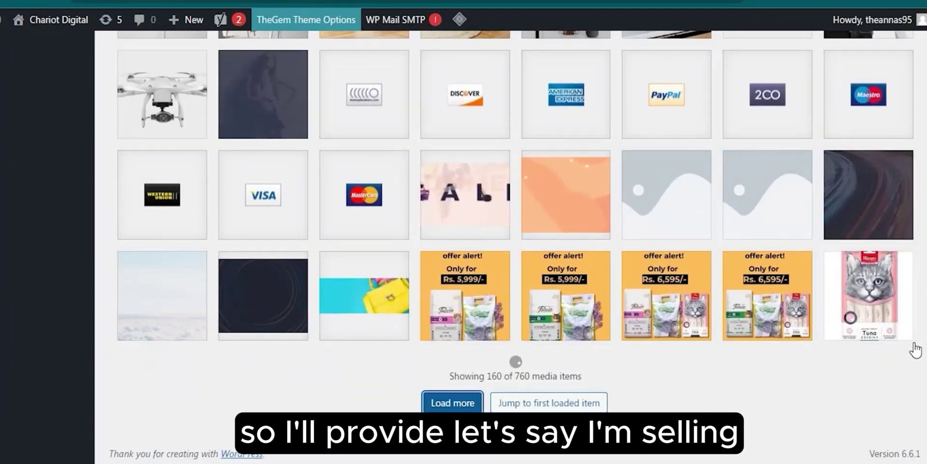
{"action": "scroll", "coordinate": [516, 248], "scroll_direction": "up", "scroll_amount": 20}
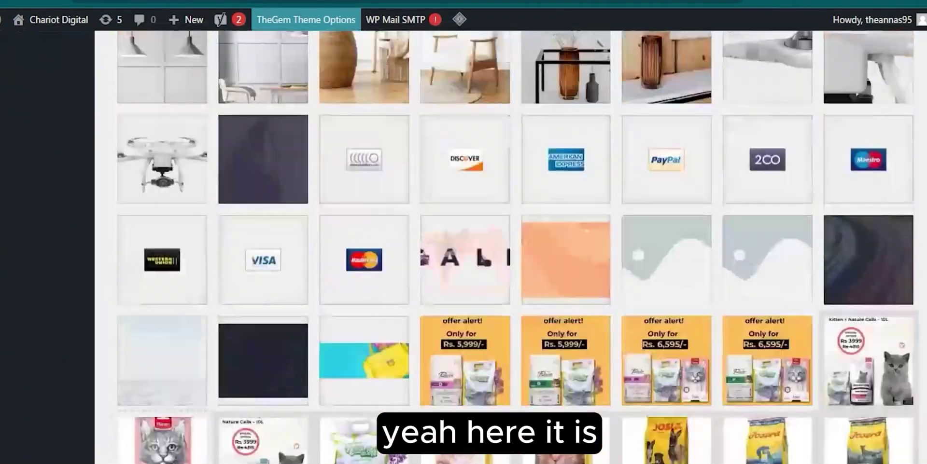
{"action": "scroll", "coordinate": [636, 242], "scroll_direction": "down", "scroll_amount": 20}
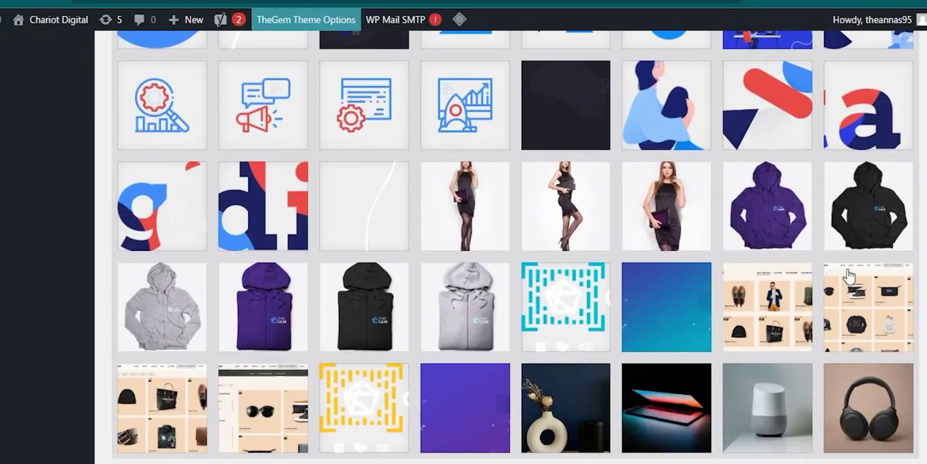
Copy the Hoodie-05 image's file URL and close its attachment details.
{"action": "left_click", "coordinate": [845, 239]}
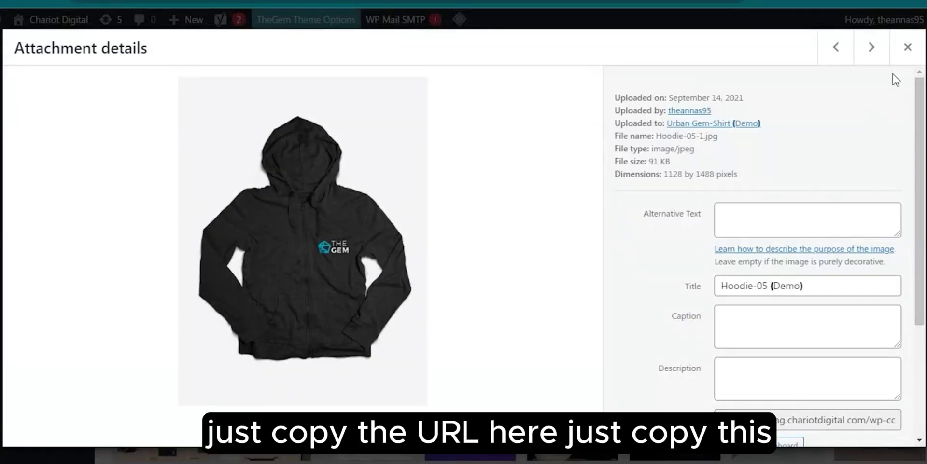
{"action": "scroll", "coordinate": [773, 224], "scroll_direction": "down", "scroll_amount": 1}
{"action": "scroll", "coordinate": [772, 225], "scroll_direction": "down", "scroll_amount": 3}
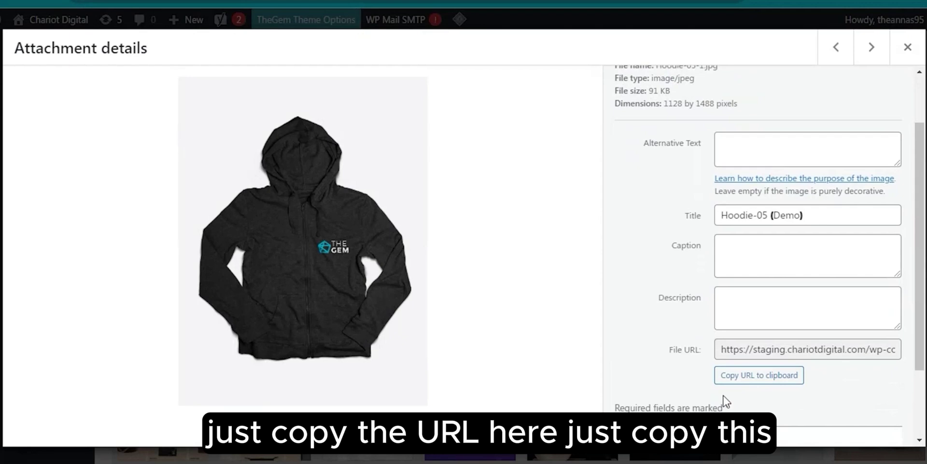
{"action": "left_click", "coordinate": [762, 384]}
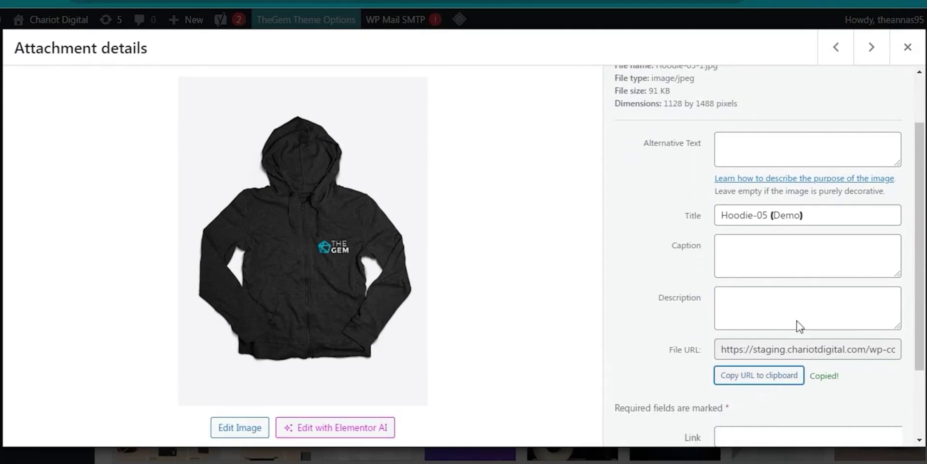
{"action": "left_click", "coordinate": [908, 46]}
Paste the hoodie image URL into Images O2 and set Position to 0.
{"action": "key", "text": "alt+Tab"}
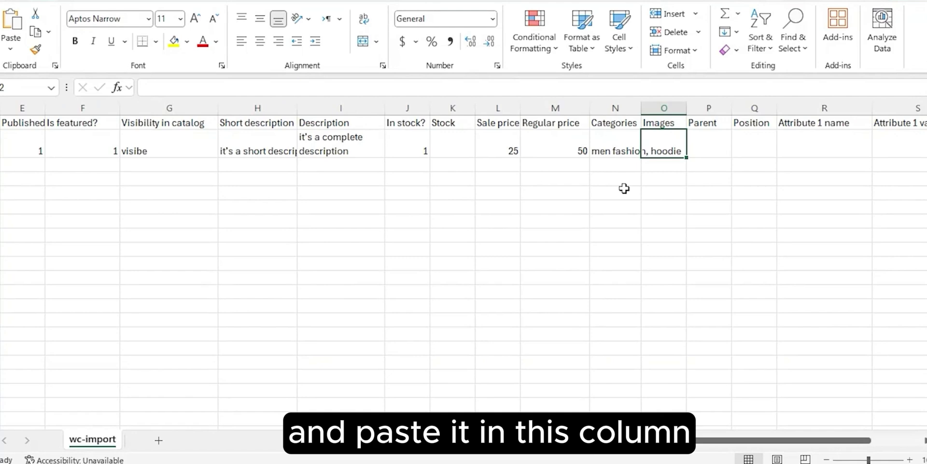
{"action": "double_click", "coordinate": [666, 144]}
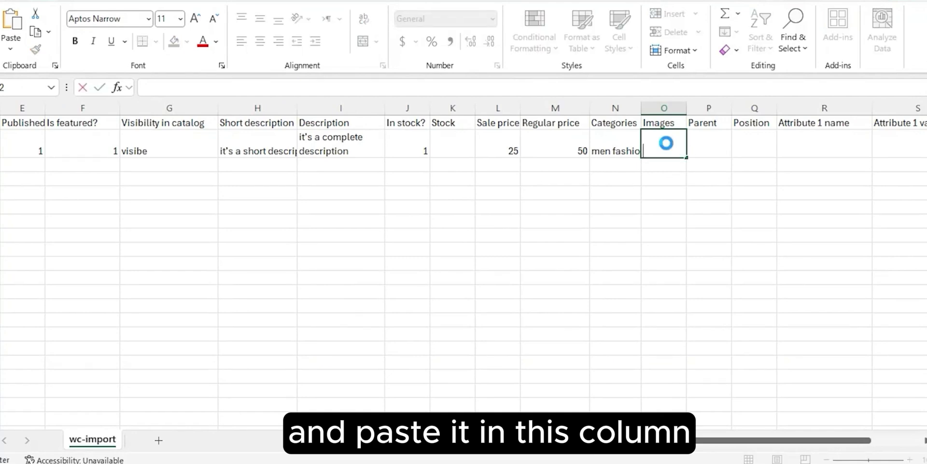
{"action": "key", "text": "ctrl+v"}
{"action": "left_click", "coordinate": [637, 233]}
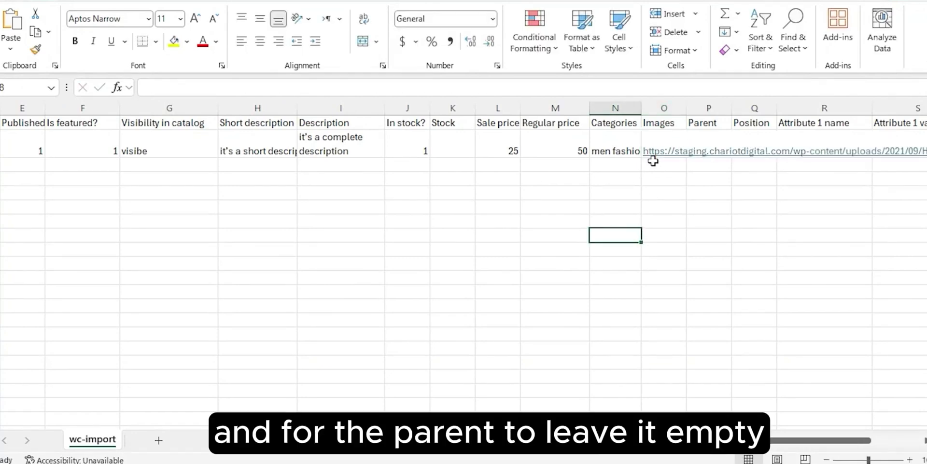
{"action": "left_click", "coordinate": [623, 152]}
{"action": "key", "text": "Right"}
{"action": "key", "text": "Right"}
{"action": "key", "text": "Right"}
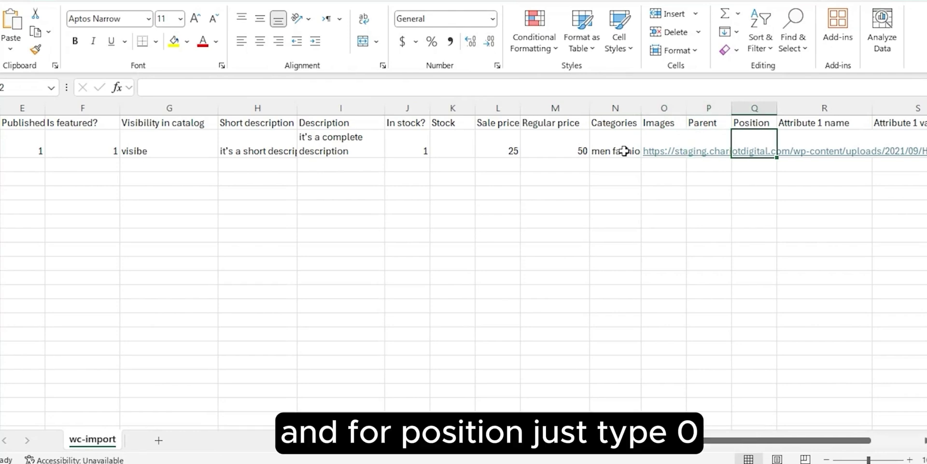
{"action": "type", "text": "0"}
{"action": "key", "text": "Tab"}
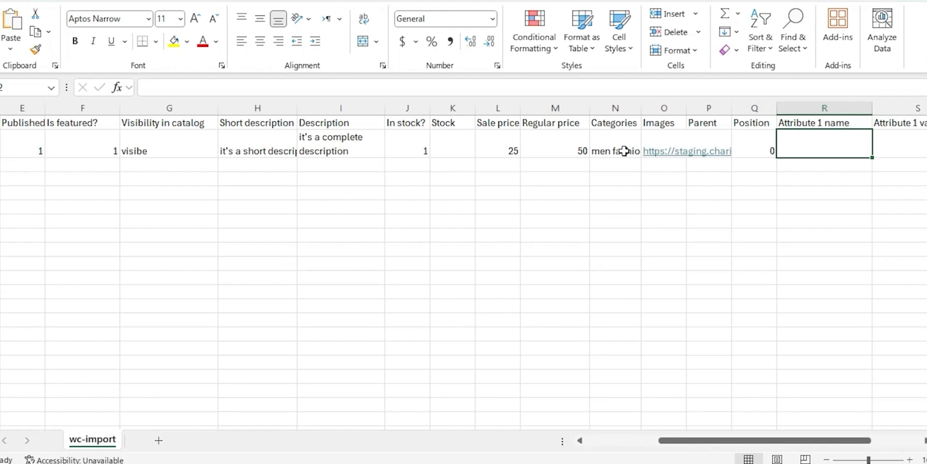
Add attribute 'select color' with values 'black, purple' and visible set to 1.
{"action": "scroll", "coordinate": [625, 153], "scroll_direction": "right", "scroll_amount": 1}
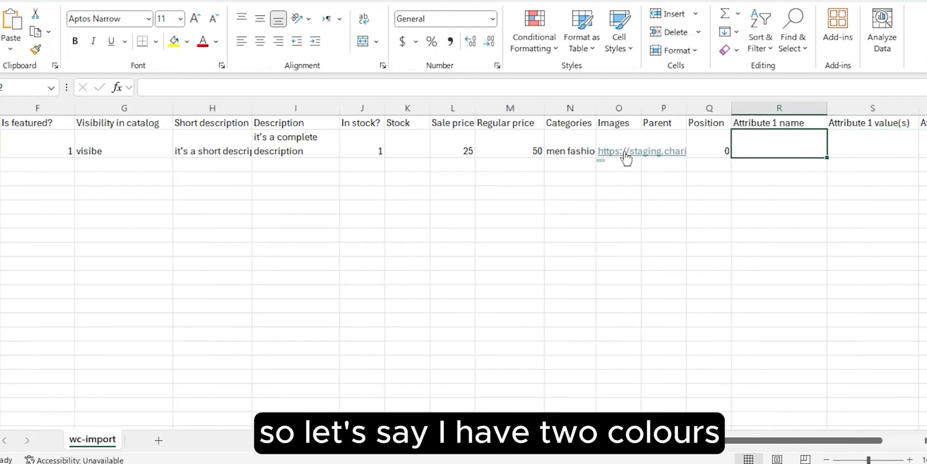
{"action": "type", "text": "s"}
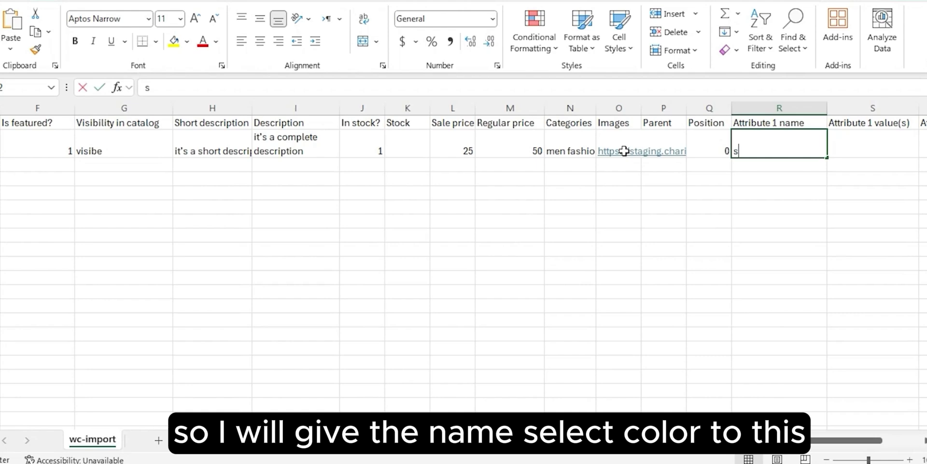
{"action": "type", "text": "elect color"}
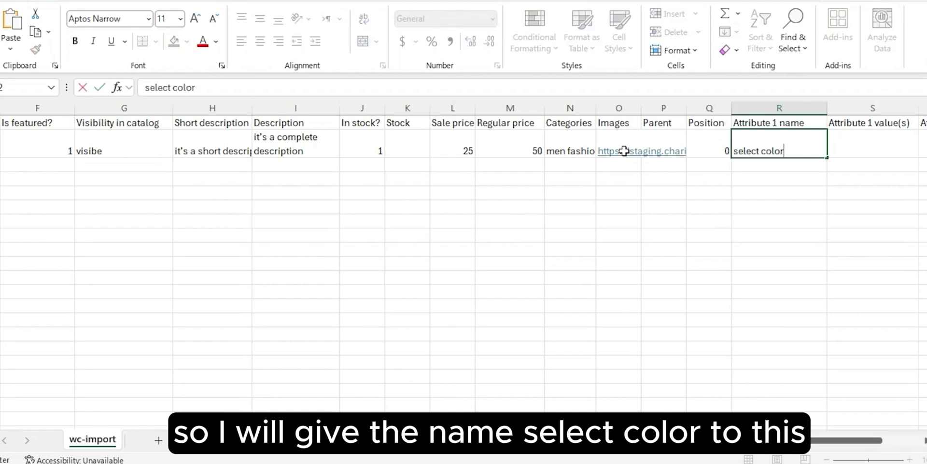
{"action": "key", "text": "Tab"}
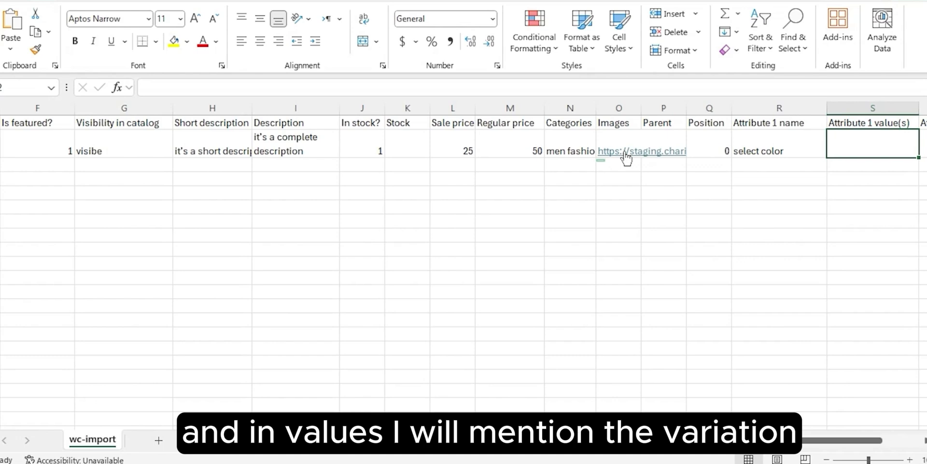
{"action": "type", "text": "black"}
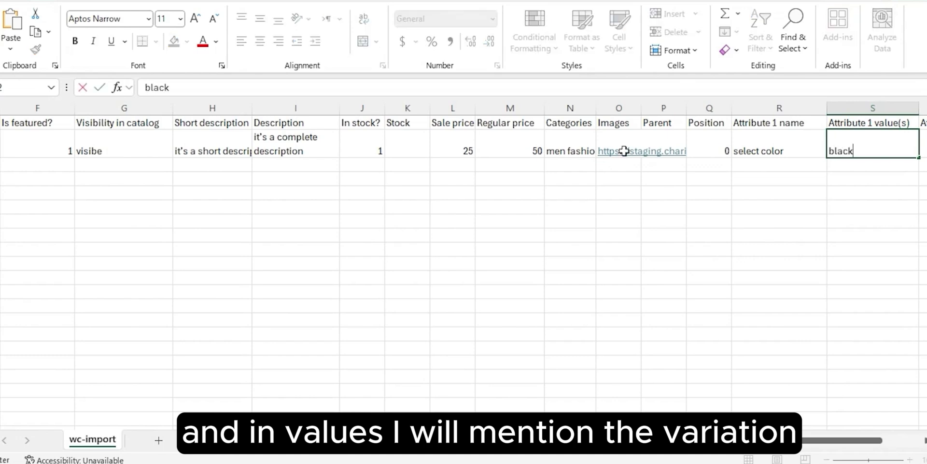
{"action": "type", "text": ", purple"}
{"action": "key", "text": "Tab"}
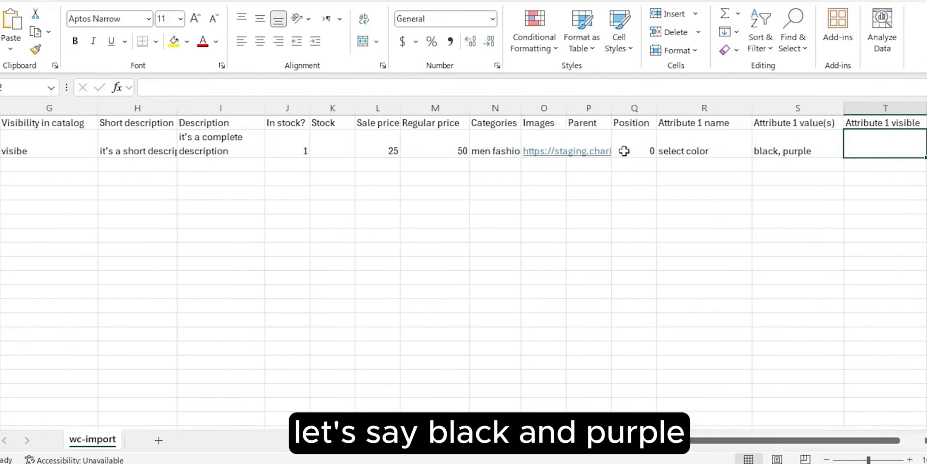
{"action": "type", "text": "1"}
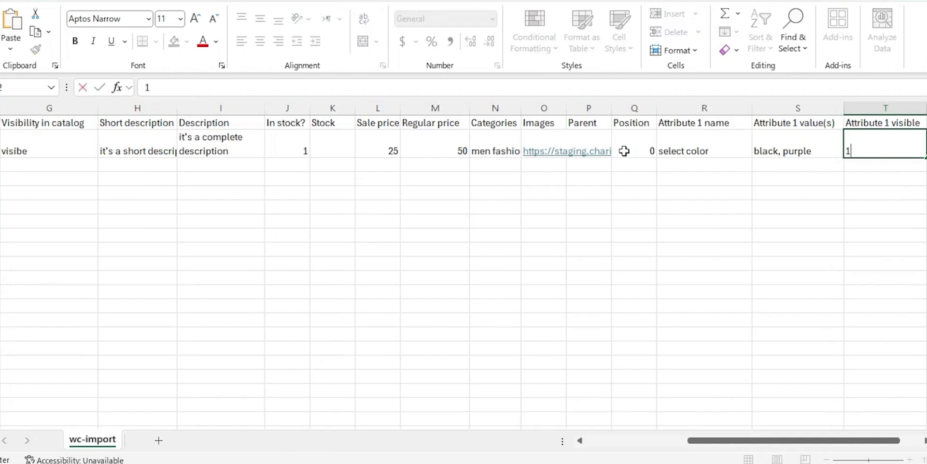
{"action": "key", "text": "Return"}
{"action": "key", "text": "Right"}
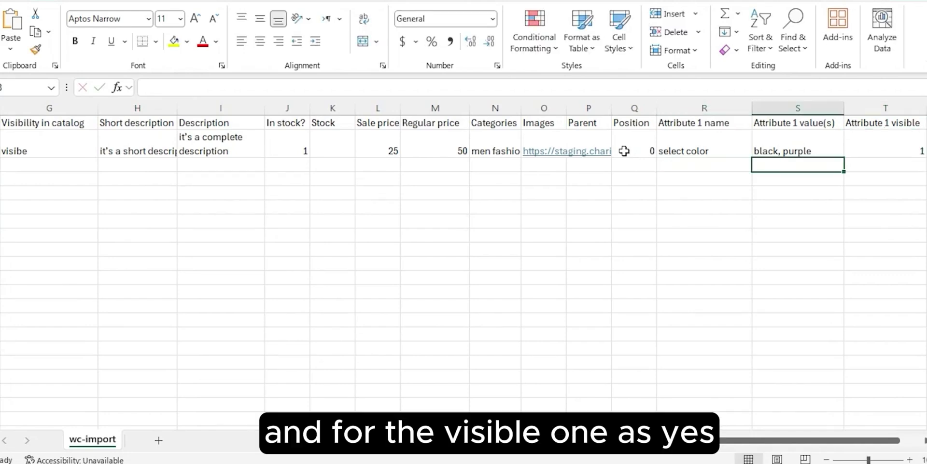
{"action": "key", "text": "Left"}
{"action": "key", "text": "Left"}
{"action": "key", "text": "Left"}
{"action": "key", "text": "Left"}
{"action": "key", "text": "Left"}
{"action": "key", "text": "Left"}
{"action": "key", "text": "Left"}
{"action": "key", "text": "Left"}
{"action": "key", "text": "Left"}
{"action": "key", "text": "Left"}
{"action": "key", "text": "Left"}
{"action": "key", "text": "Left"}
{"action": "key", "text": "Left"}
{"action": "key", "text": "Left"}
{"action": "key", "text": "Left"}
{"action": "key", "text": "Left"}
{"action": "key", "text": "Left"}
{"action": "key", "text": "Left"}
Copy the chariot hoodie row 2 and paste it into rows 3 and 4.
{"action": "key", "text": "Up"}
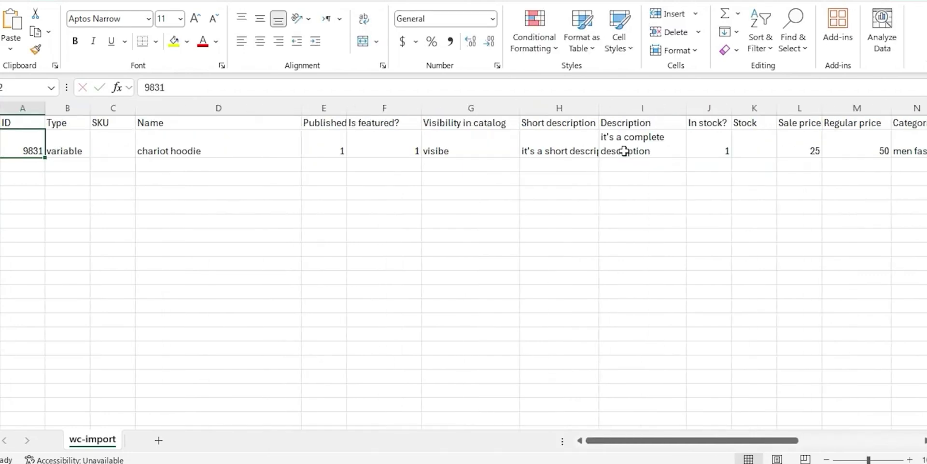
{"action": "key", "text": "shift+Right"}
{"action": "key", "text": "shift+Right"}
{"action": "key", "text": "shift+Right"}
{"action": "key", "text": "shift+Right"}
{"action": "key", "text": "shift+Right"}
{"action": "key", "text": "shift+Right"}
{"action": "key", "text": "shift+Right"}
{"action": "key", "text": "shift+Right"}
{"action": "key", "text": "shift+Right"}
{"action": "key", "text": "shift+Right"}
{"action": "key", "text": "shift+Right"}
{"action": "key", "text": "shift+Right"}
{"action": "key", "text": "shift+Right"}
{"action": "key", "text": "shift+Right"}
{"action": "key", "text": "shift+Right"}
{"action": "key", "text": "shift+Right"}
{"action": "key", "text": "shift+Right"}
{"action": "key", "text": "shift+Right"}
{"action": "key", "text": "shift+Right"}
{"action": "key", "text": "shift+Right"}
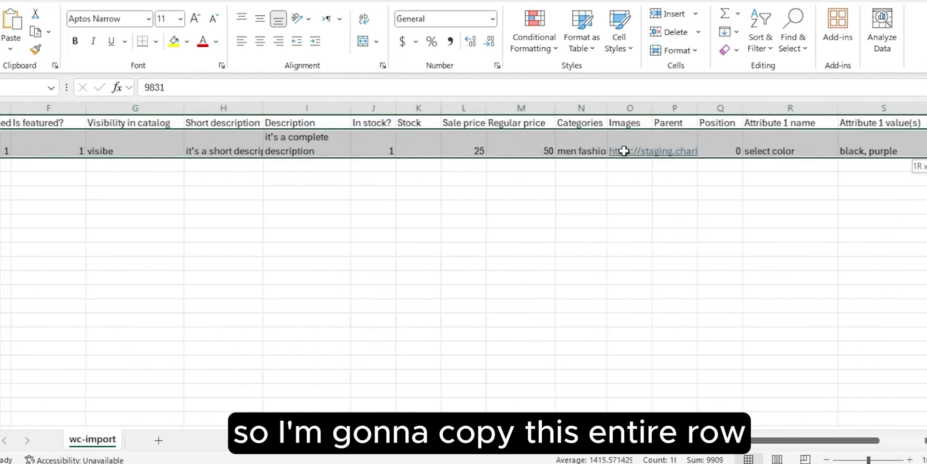
{"action": "key", "text": "ctrl+c"}
{"action": "key", "text": "Down"}
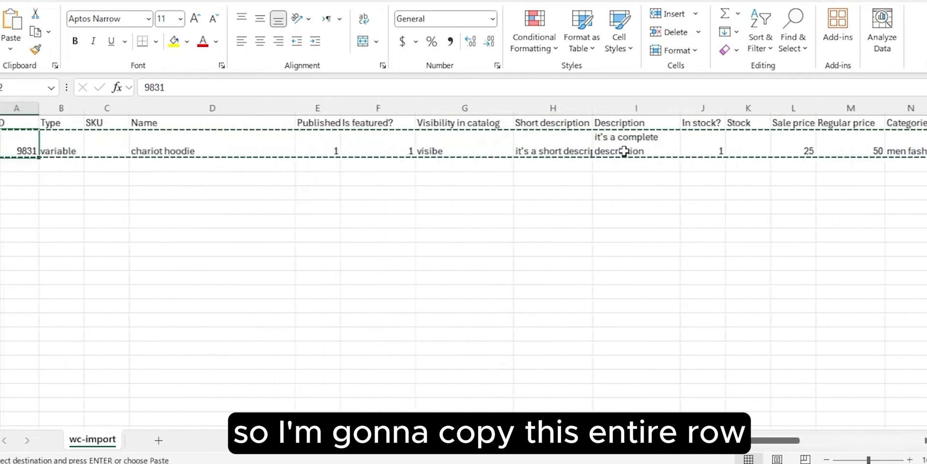
{"action": "key", "text": "shift+Down"}
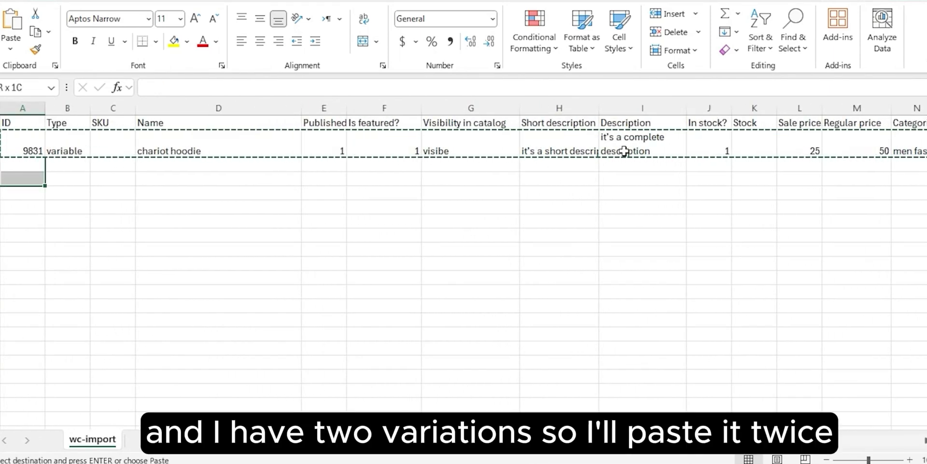
{"action": "key", "text": "ctrl+v"}
{"action": "key", "text": "Down"}
{"action": "key", "text": "Up"}
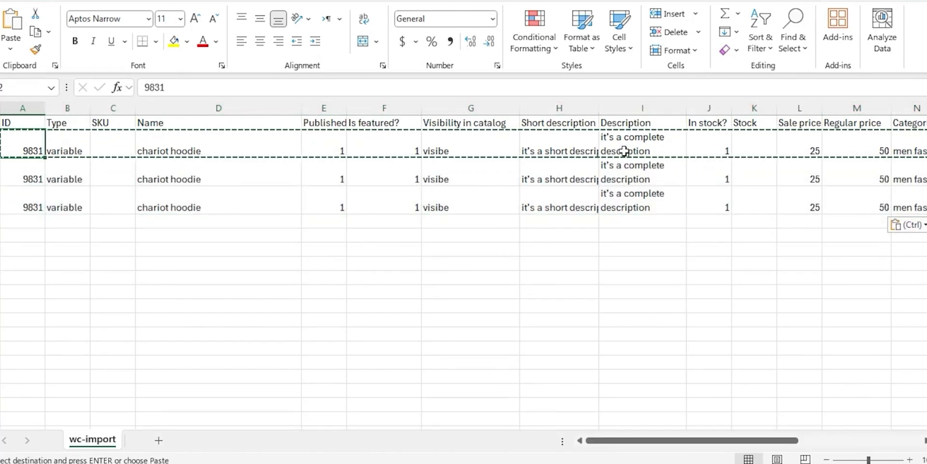
Fill the IDs down as a series so the rows read 9831, 9832, 9833.
{"action": "left_click", "coordinate": [61, 189]}
{"action": "left_click", "coordinate": [27, 147]}
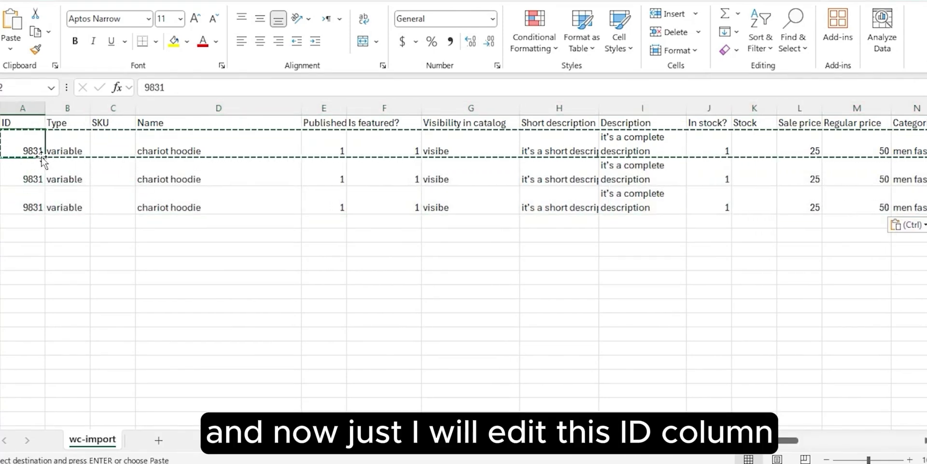
{"action": "left_click_drag", "start_coordinate": [45, 158], "coordinate": [36, 211]}
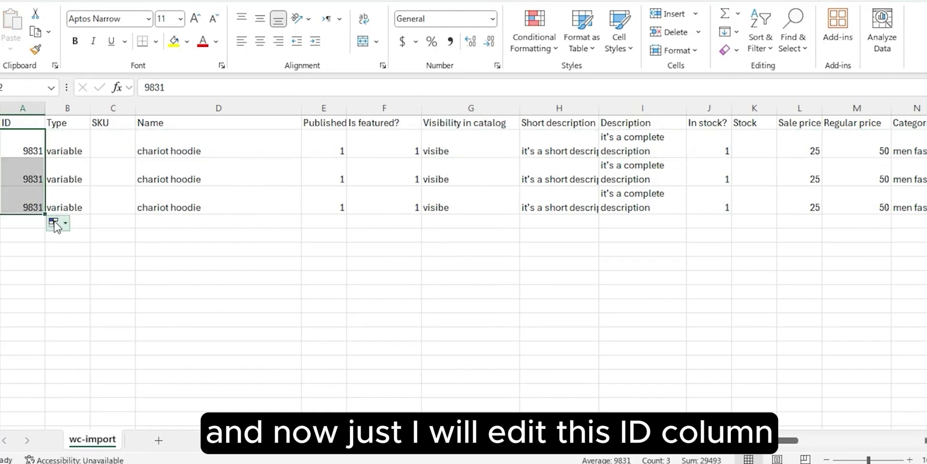
{"action": "left_click", "coordinate": [57, 222]}
{"action": "left_click", "coordinate": [73, 256]}
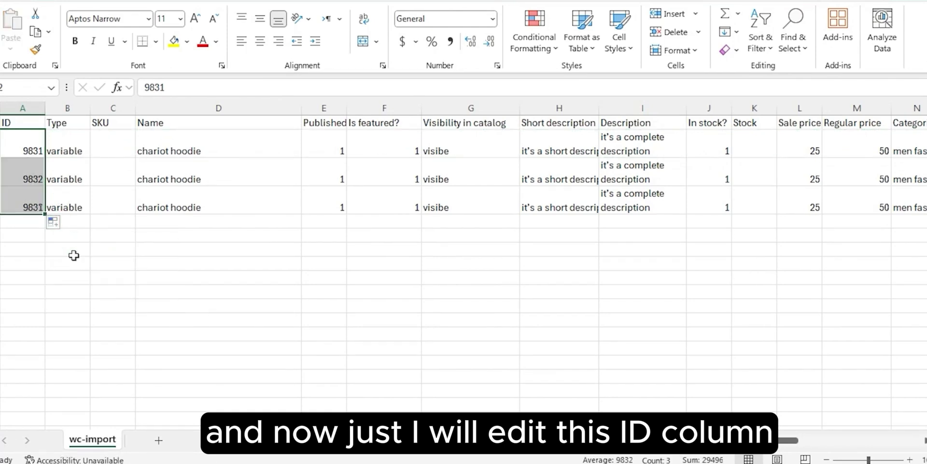
Change the second row's Type from 'variable' to 'variation'.
{"action": "left_click", "coordinate": [68, 174]}
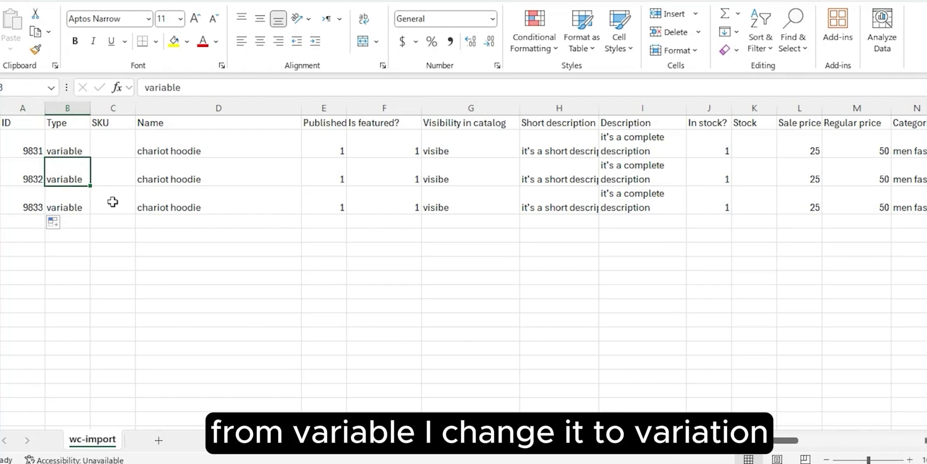
{"action": "double_click", "coordinate": [63, 178]}
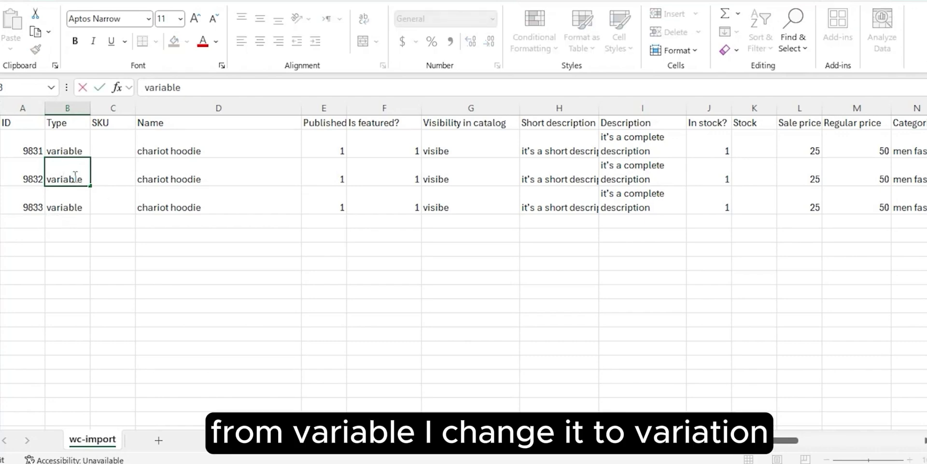
{"action": "double_click", "coordinate": [86, 177]}
{"action": "type", "text": "variation"}
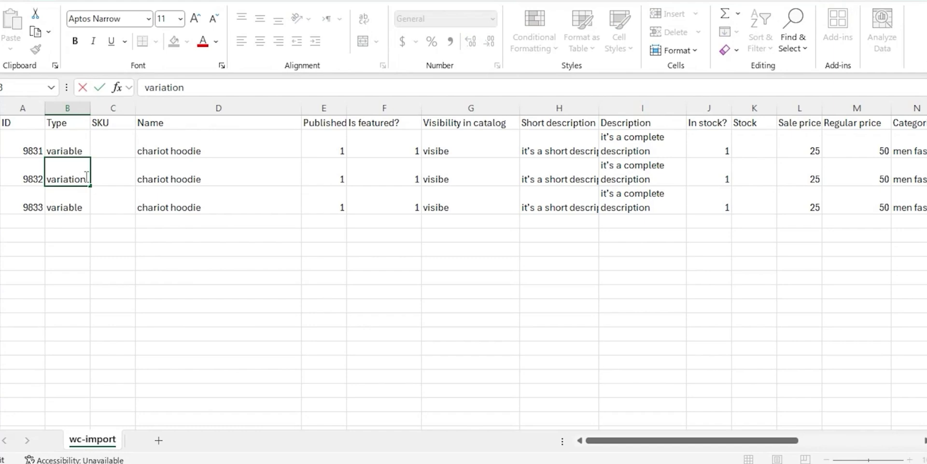
{"action": "key", "text": "Tab"}
{"action": "key", "text": "shift+Tab"}
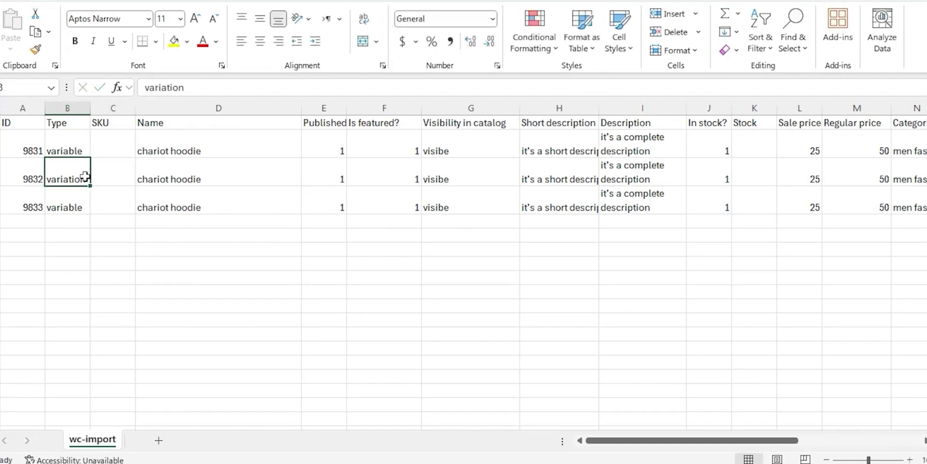
{"action": "key", "text": "Down"}
Fill in 'variation' as the third row's product type.
{"action": "type", "text": "variat"}
{"action": "key", "text": "Tab"}
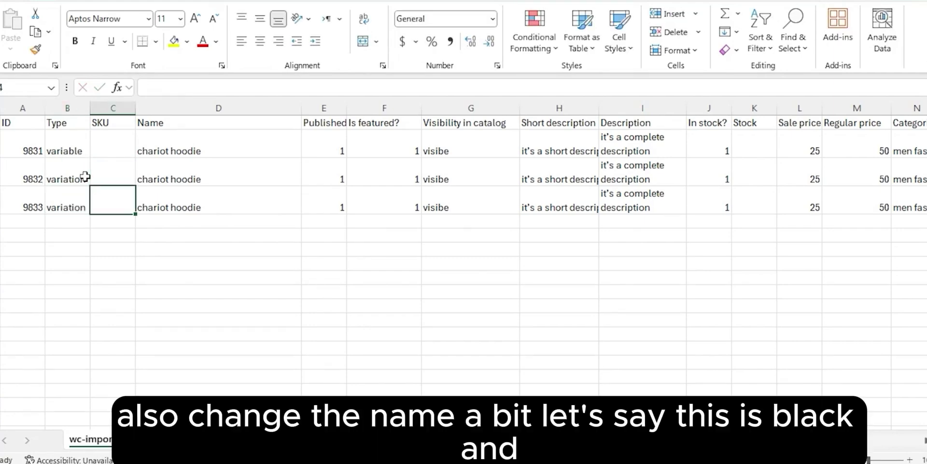
{"action": "key", "text": "Tab"}
{"action": "key", "text": "Up"}
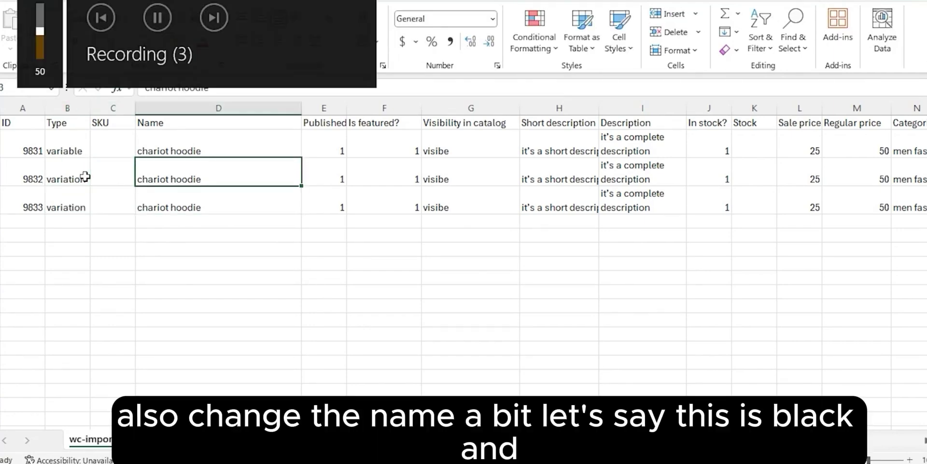
Rename the variation rows to 'chariot hoodie - black' and 'chariot hoodie - purple'.
{"action": "left_click", "coordinate": [85, 178]}
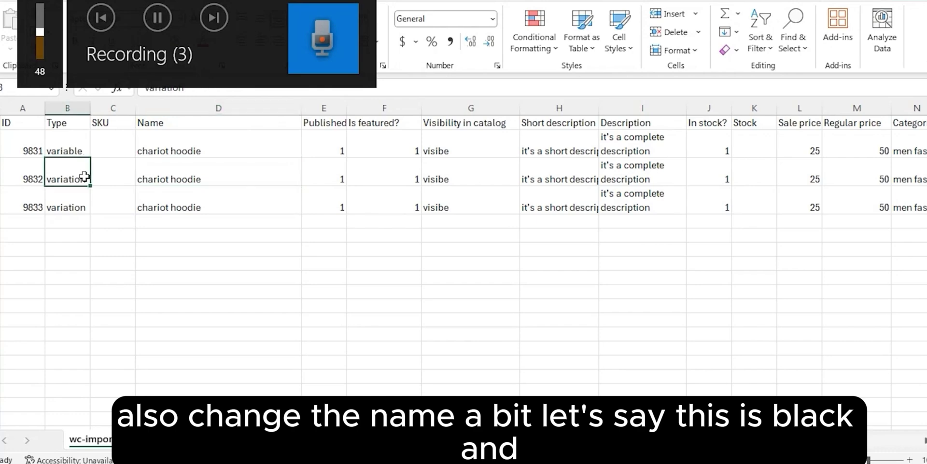
{"action": "left_click", "coordinate": [187, 171]}
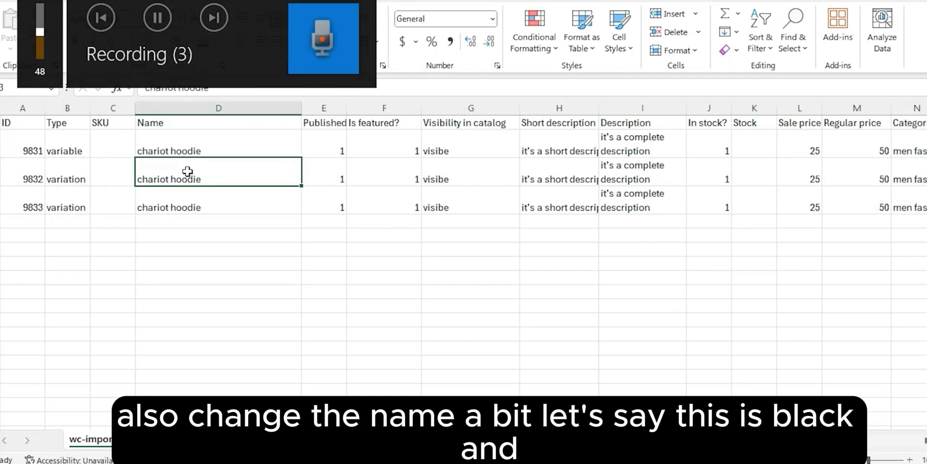
{"action": "double_click", "coordinate": [224, 171]}
{"action": "type", "text": "- black"}
{"action": "key", "text": "Return"}
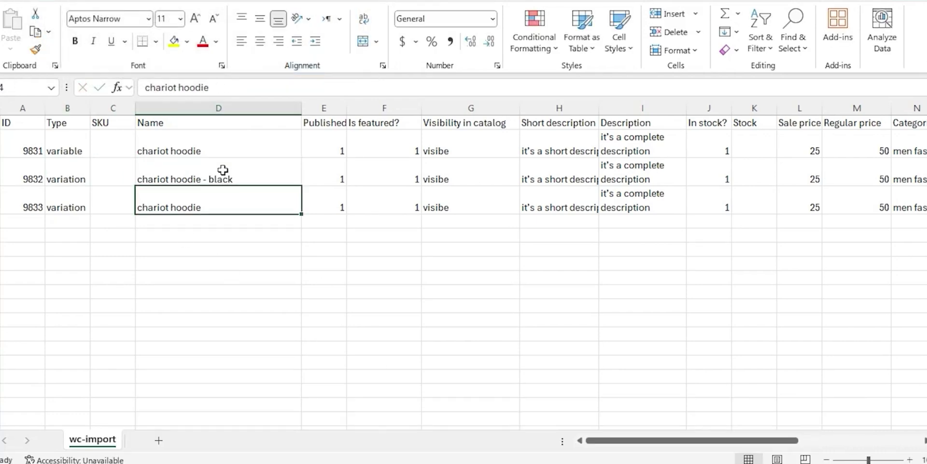
{"action": "double_click", "coordinate": [218, 205]}
{"action": "type", "text": "- "}
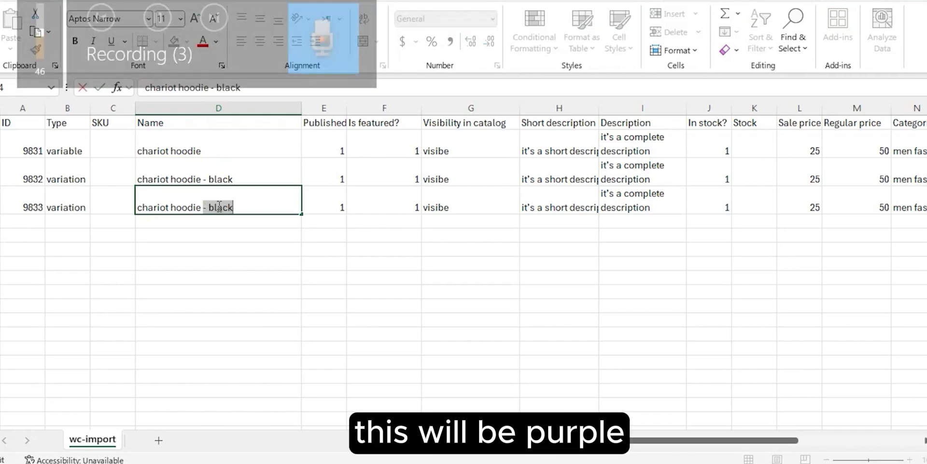
{"action": "type", "text": "purple"}
{"action": "key", "text": "Tab"}
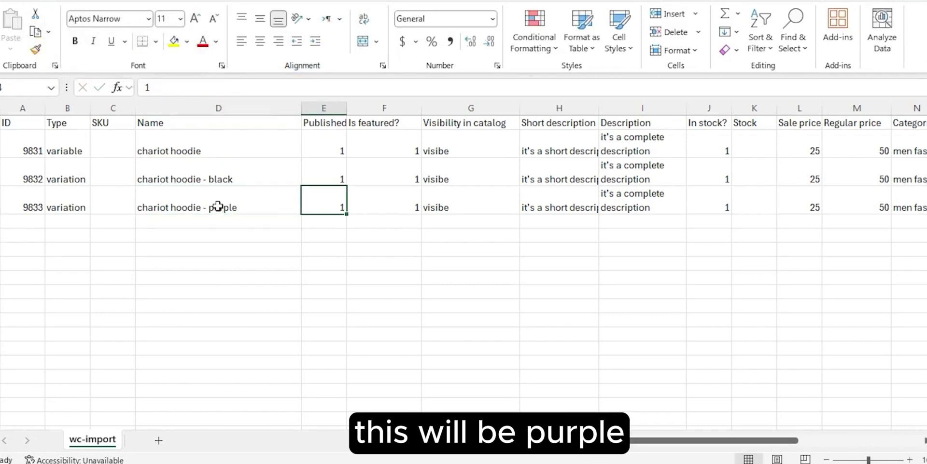
Clear the short and full descriptions of both variation rows.
{"action": "key", "text": "Up"}
{"action": "key", "text": "Right"}
{"action": "key", "text": "Right"}
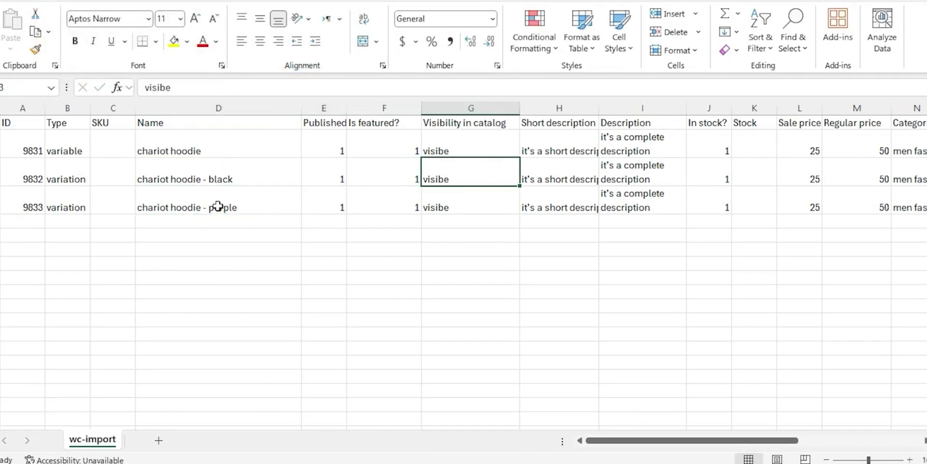
{"action": "key", "text": "Right"}
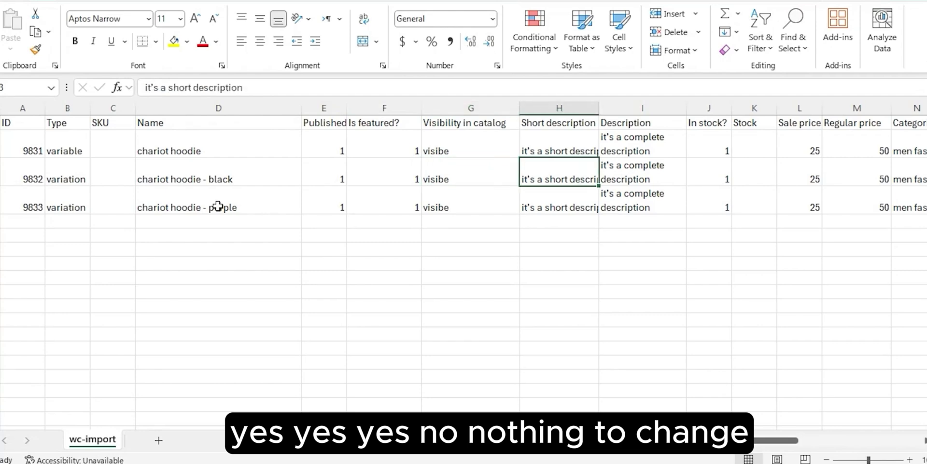
{"action": "key", "text": "shift+Right"}
{"action": "key", "text": "shift+Down"}
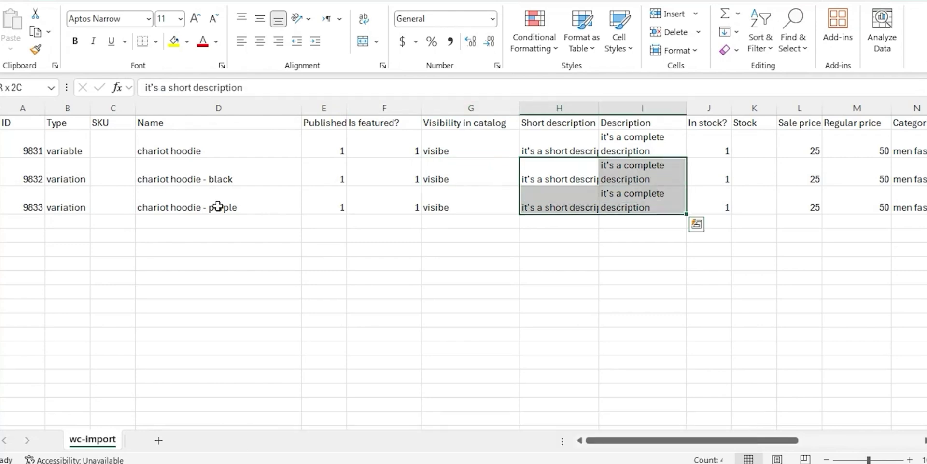
{"action": "key", "text": "Delete"}
{"action": "key", "text": "Right"}
{"action": "key", "text": "Right"}
{"action": "key", "text": "Right"}
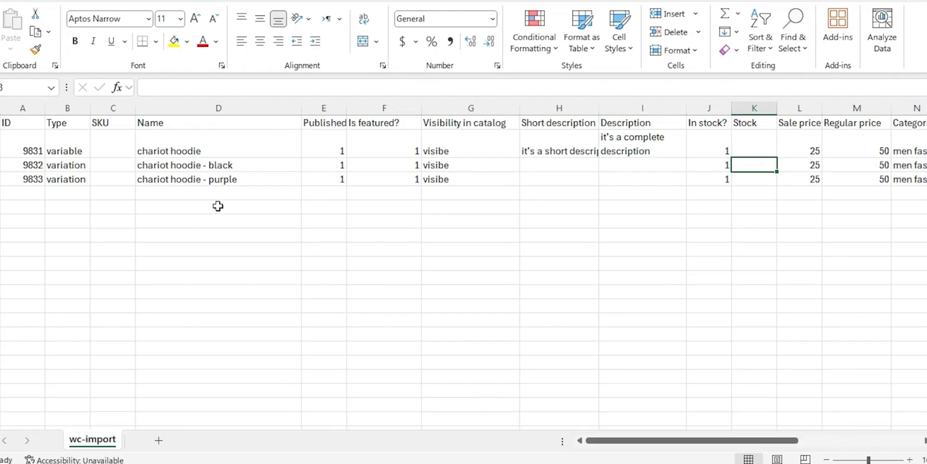
Set the black variation's stock to 10 and the purple variation's stock to 5.
{"action": "key", "text": "Left"}
{"action": "key", "text": "Right"}
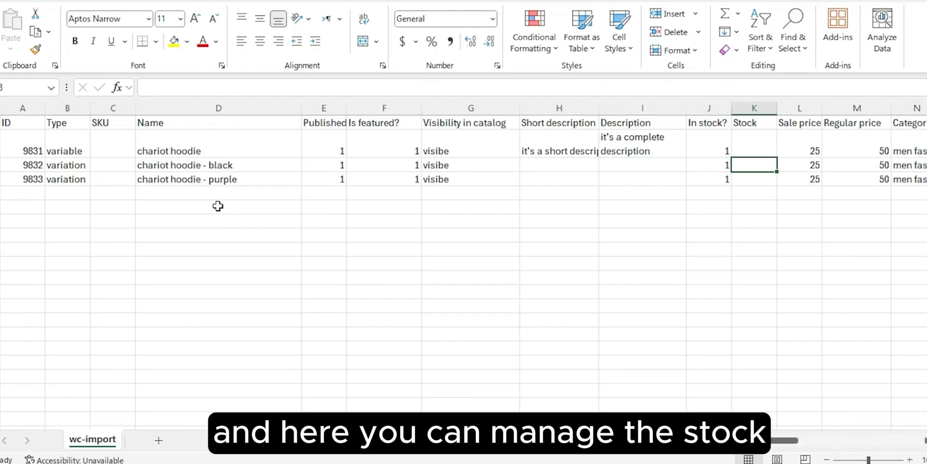
{"action": "type", "text": "10"}
{"action": "key", "text": "Return"}
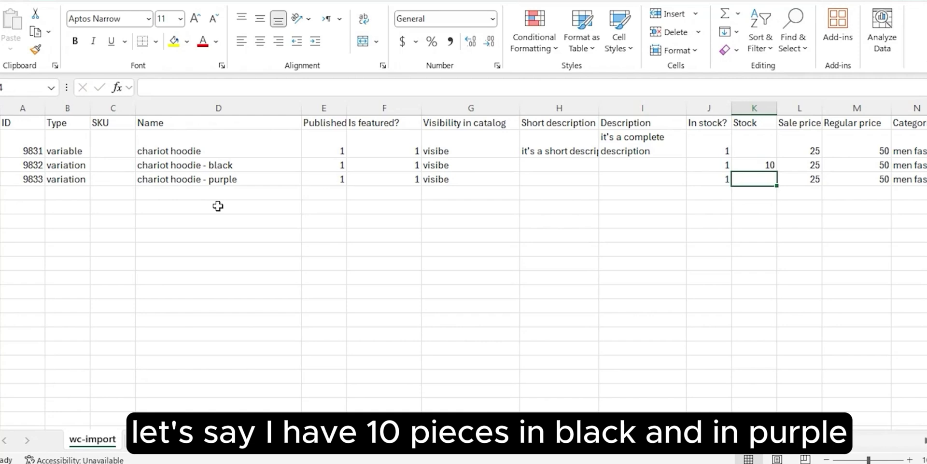
{"action": "type", "text": "55"}
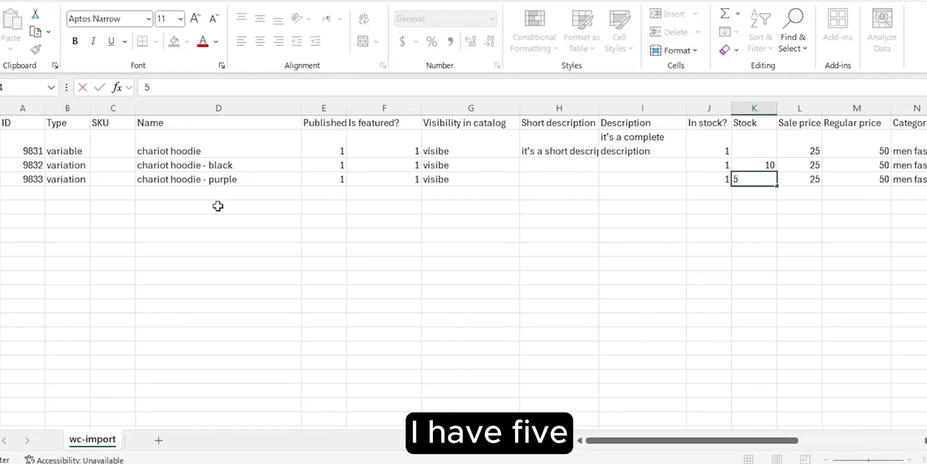
{"action": "key", "text": "Tab"}
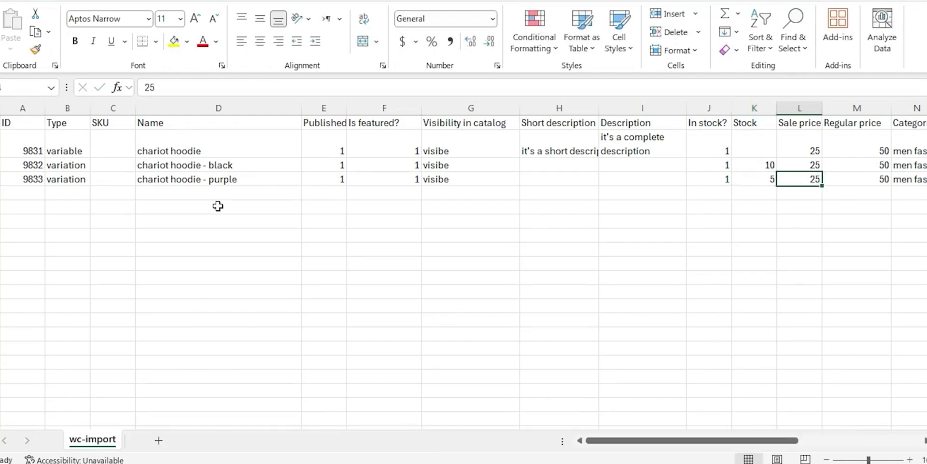
{"action": "key", "text": "Tab"}
Give the black variation a sale price of 30.
{"action": "key", "text": "Up"}
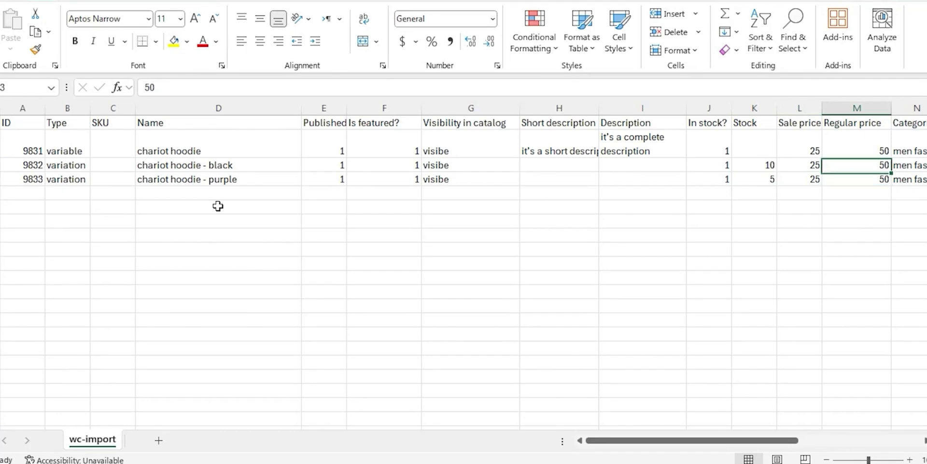
{"action": "key", "text": "Left"}
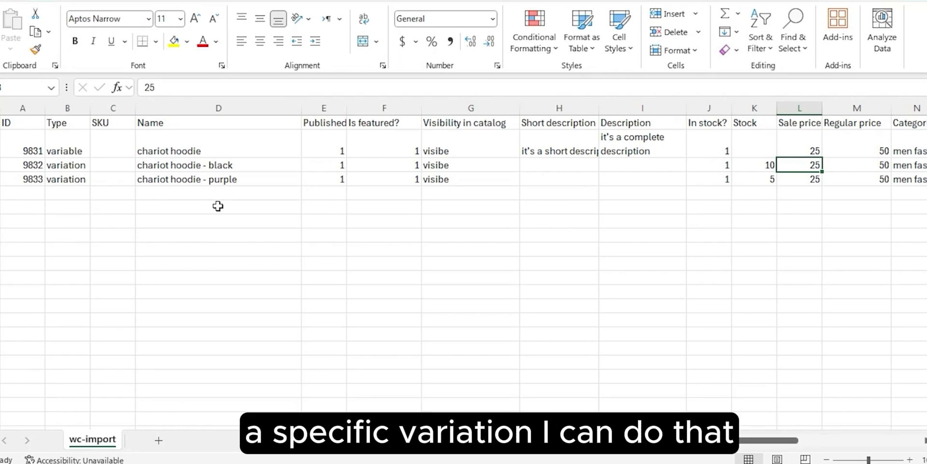
{"action": "key", "text": "Left"}
{"action": "key", "text": "Right"}
{"action": "type", "text": "30"}
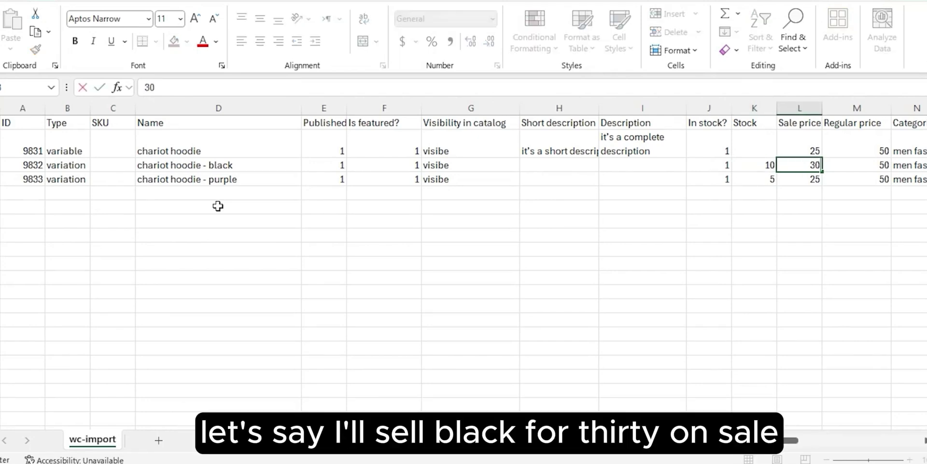
{"action": "key", "text": "Return"}
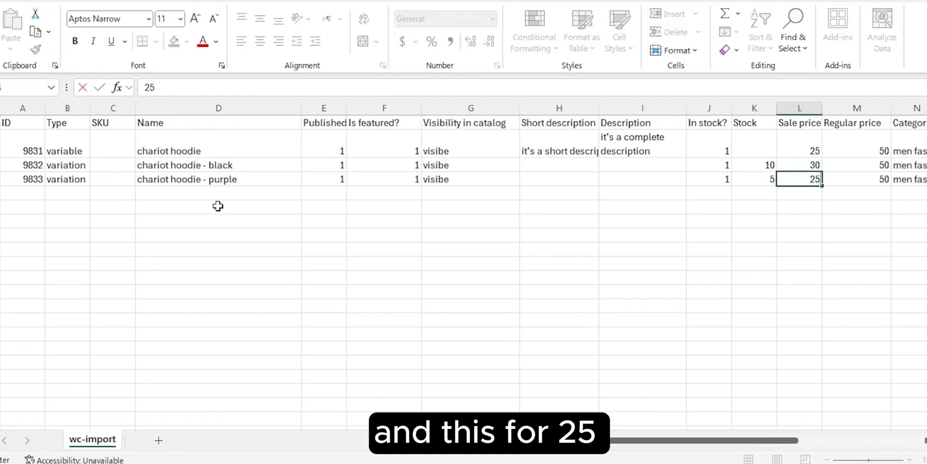
{"action": "key", "text": "Right"}
{"action": "key", "text": "Right"}
{"action": "key", "text": "Right"}
{"action": "key", "text": "Left"}
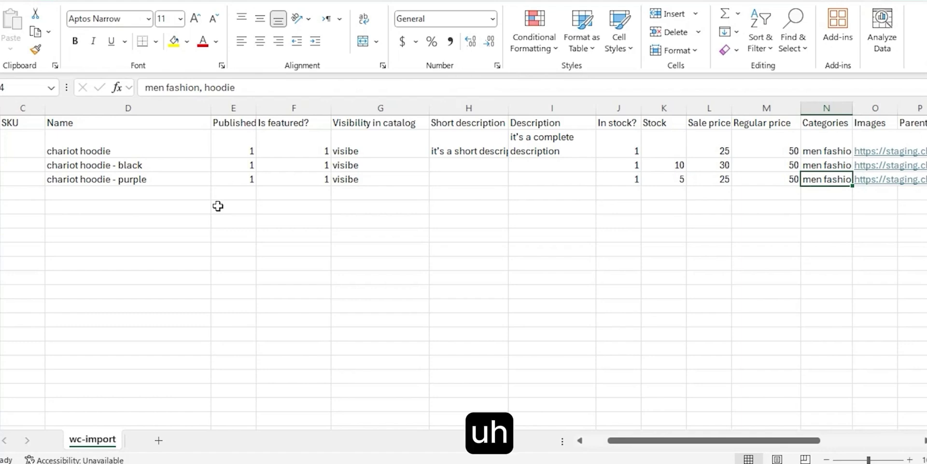
Empty the Categories cells N3:N4 of the black and purple variation rows.
{"action": "key", "text": "Right"}
{"action": "key", "text": "Right"}
{"action": "key", "text": "Left"}
{"action": "key", "text": "Left"}
{"action": "key", "text": "Left"}
{"action": "key", "text": "Right"}
{"action": "key", "text": "Right"}
{"action": "key", "text": "Right"}
{"action": "key", "text": "Right"}
{"action": "key", "text": "Right"}
{"action": "key", "text": "Right"}
{"action": "key", "text": "Right"}
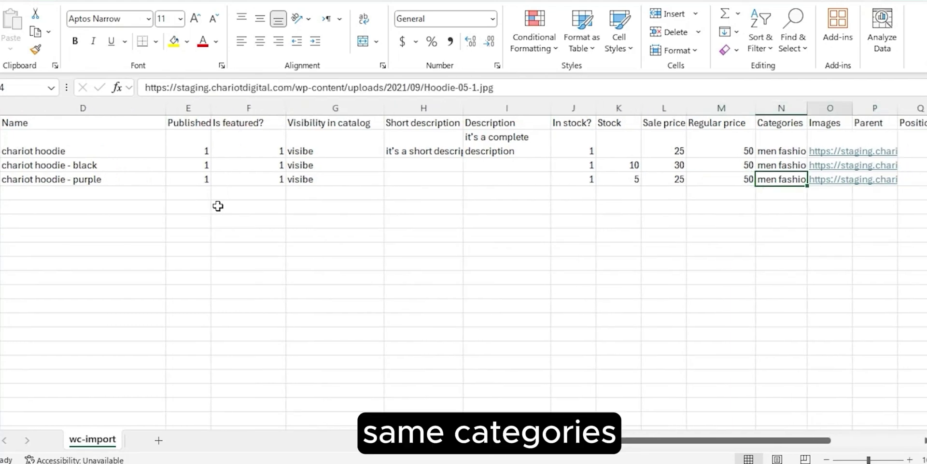
{"action": "key", "text": "Left"}
{"action": "key", "text": "Left"}
{"action": "key", "text": "Left"}
{"action": "key", "text": "Left"}
{"action": "key", "text": "Left"}
{"action": "key", "text": "Left"}
{"action": "key", "text": "Left"}
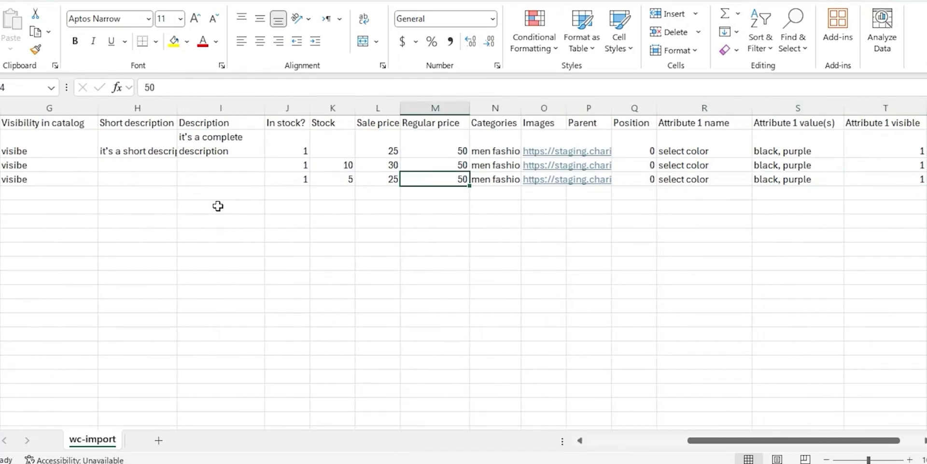
{"action": "key", "text": "Right"}
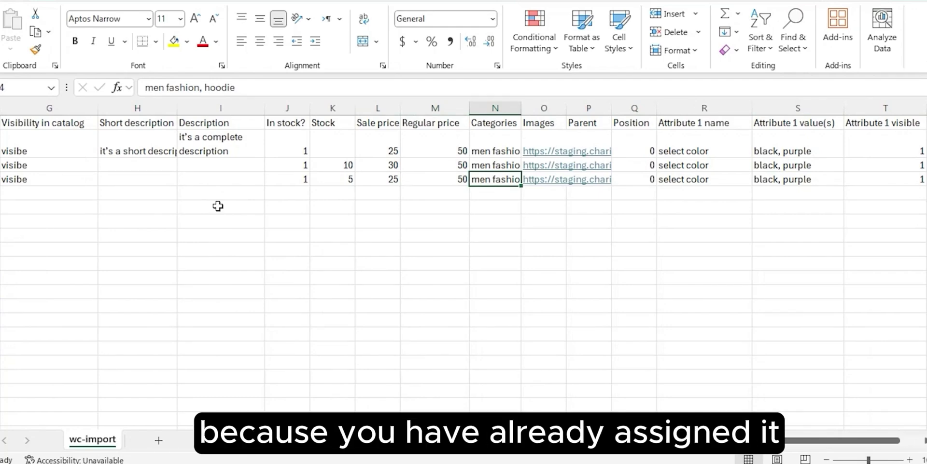
{"action": "key", "text": "shift+Up"}
{"action": "key", "text": "Delete"}
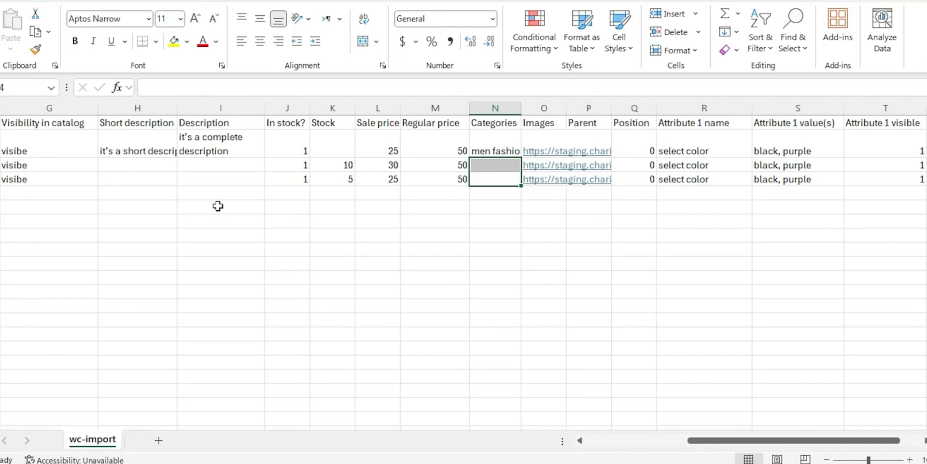
{"action": "key", "text": "Up"}
{"action": "key", "text": "Right"}
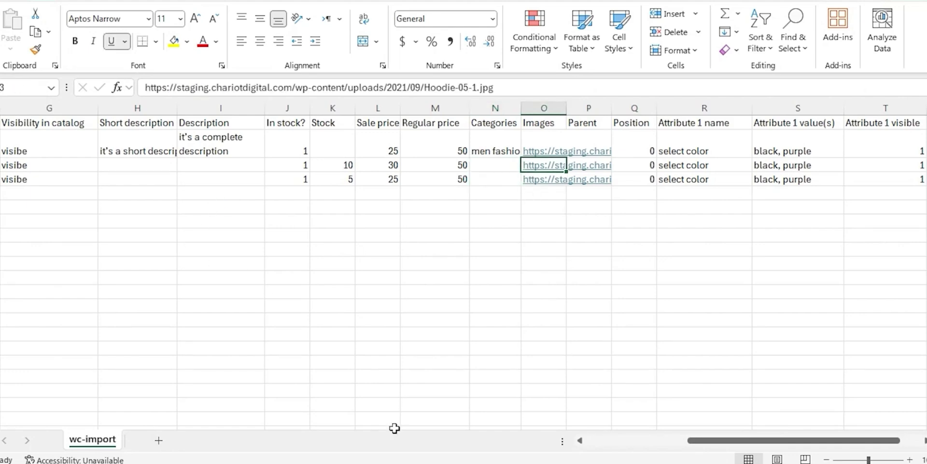
Paste the black folded-hoodie image URL (Hoodie-02-1.jpg) into the black variation's Images cell.
{"action": "left_click", "coordinate": [333, 463]}
{"action": "left_click", "coordinate": [322, 454]}
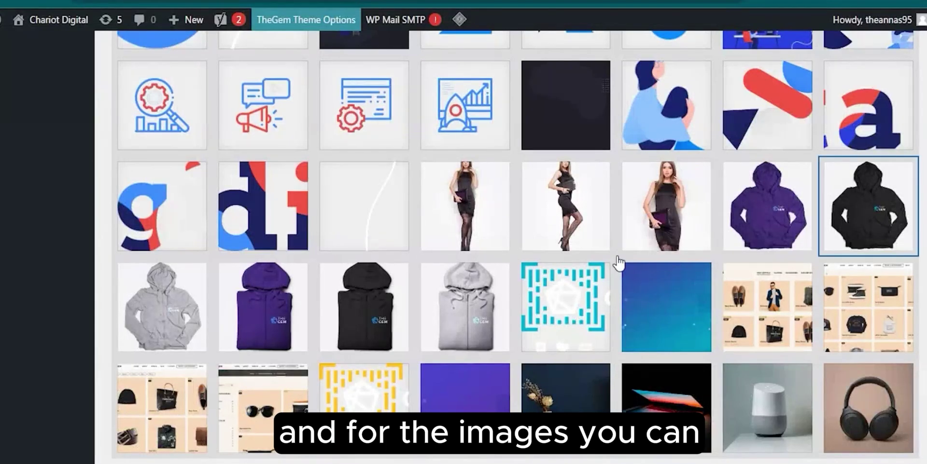
{"action": "left_click", "coordinate": [357, 321]}
{"action": "scroll", "coordinate": [746, 446], "scroll_direction": "down", "scroll_amount": 1}
{"action": "left_click", "coordinate": [746, 439]}
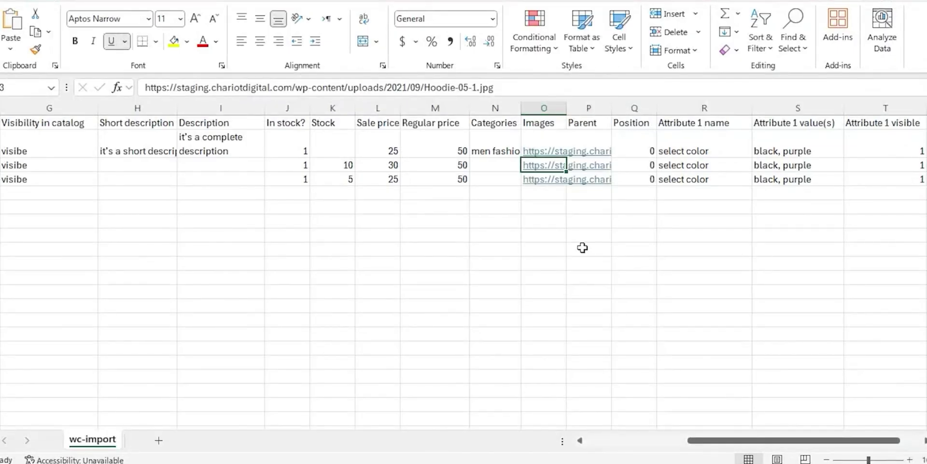
{"action": "key", "text": "Left"}
{"action": "key", "text": "Right"}
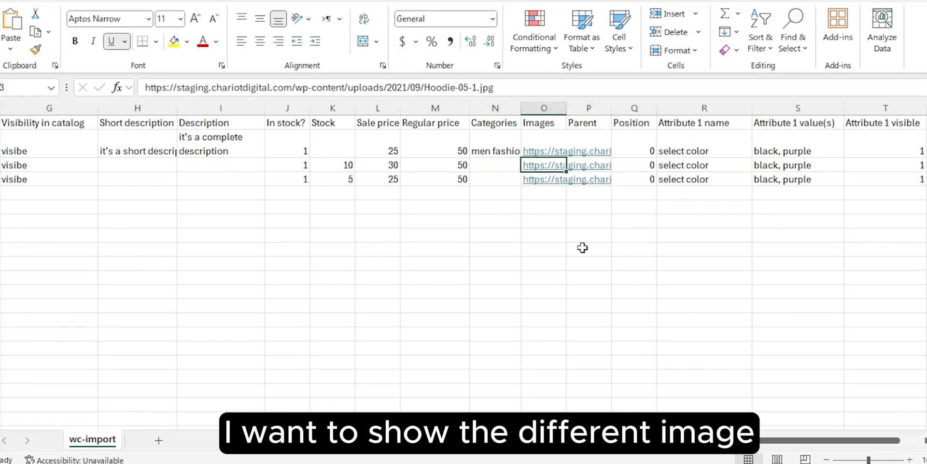
{"action": "key", "text": "ctrl+v"}
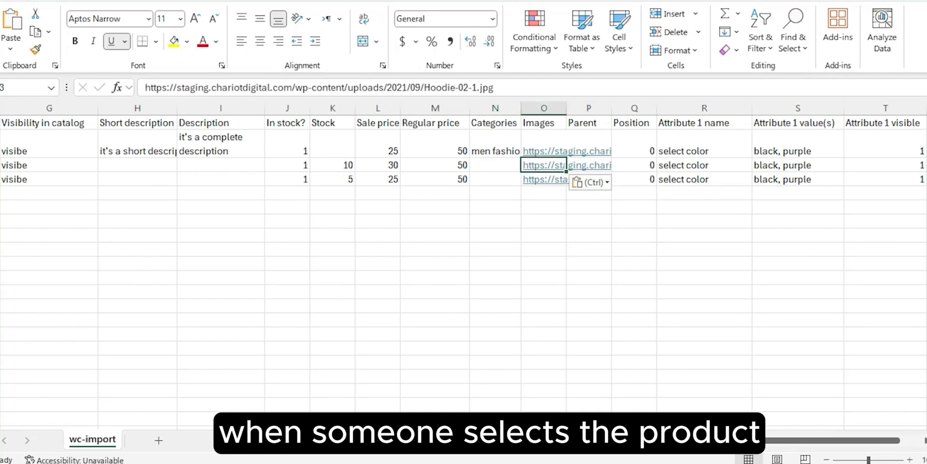
Replace the purple variation's image with the purple folded-hoodie image URL from the media library.
{"action": "left_click", "coordinate": [363, 463]}
{"action": "left_click", "coordinate": [334, 377]}
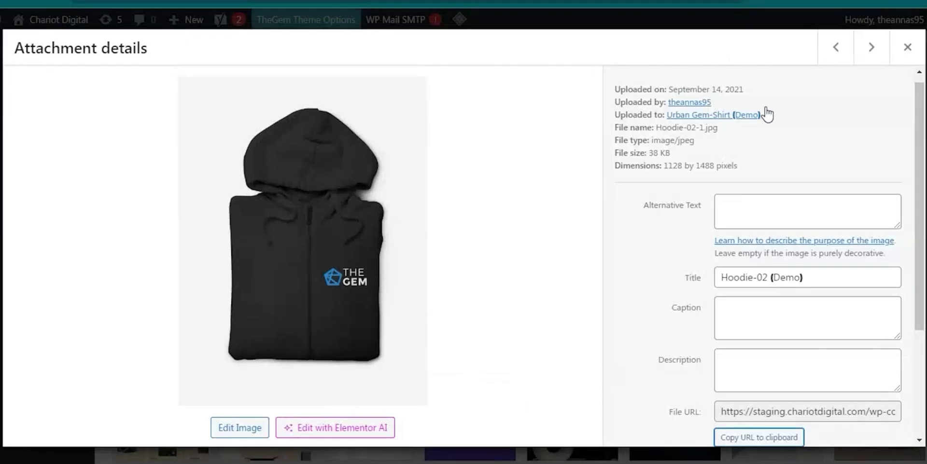
{"action": "left_click", "coordinate": [904, 43]}
{"action": "left_click", "coordinate": [274, 330]}
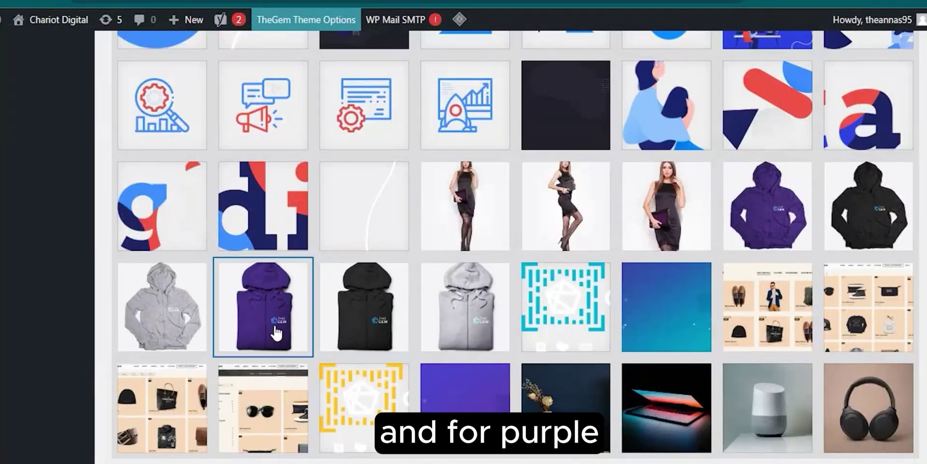
{"action": "scroll", "coordinate": [760, 423], "scroll_direction": "down", "scroll_amount": 1}
{"action": "left_click", "coordinate": [759, 375]}
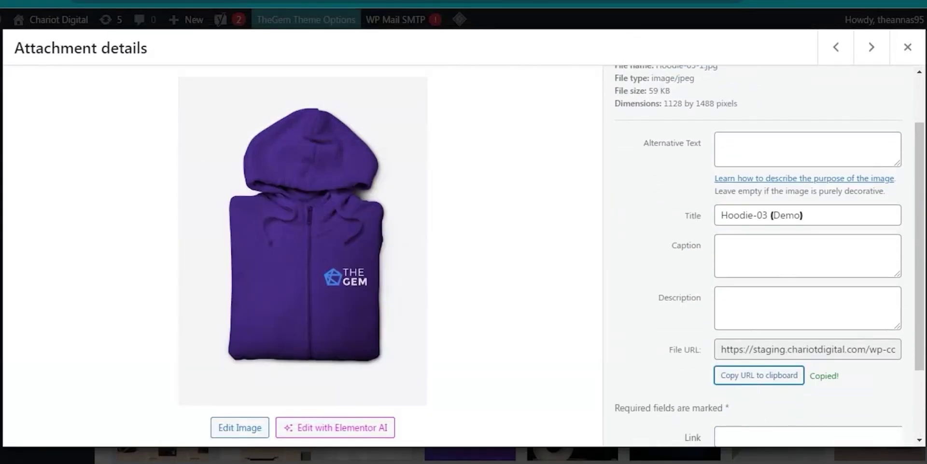
{"action": "key", "text": "alt+Tab"}
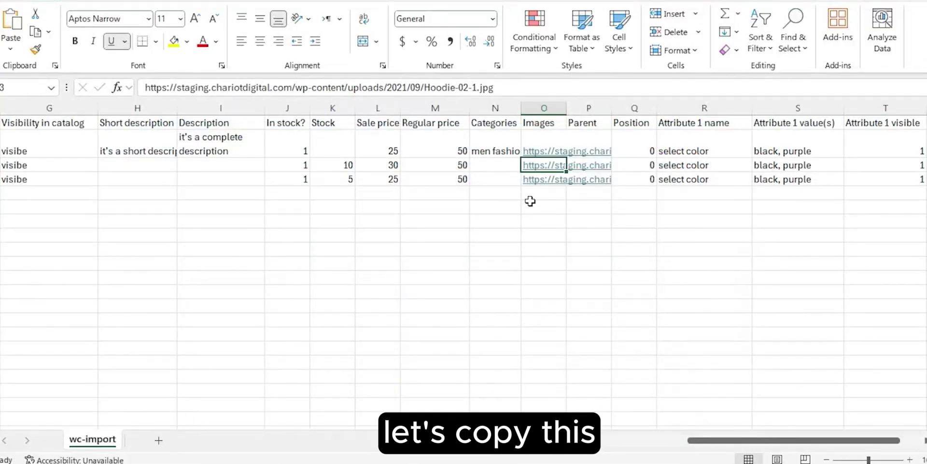
{"action": "key", "text": "Down"}
{"action": "key", "text": "Delete"}
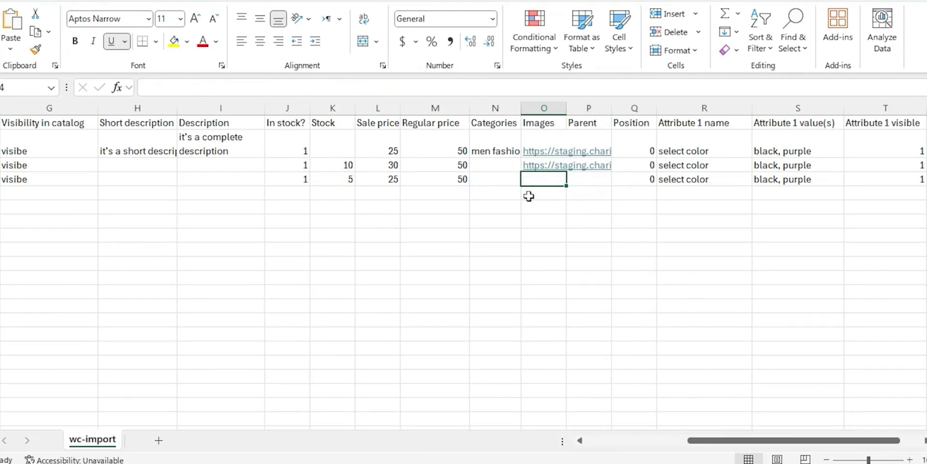
{"action": "key", "text": "ctrl+v"}
{"action": "key", "text": "Up"}
{"action": "key", "text": "Right"}
{"action": "scroll", "coordinate": [695, 248], "scroll_direction": "left", "scroll_amount": 2}
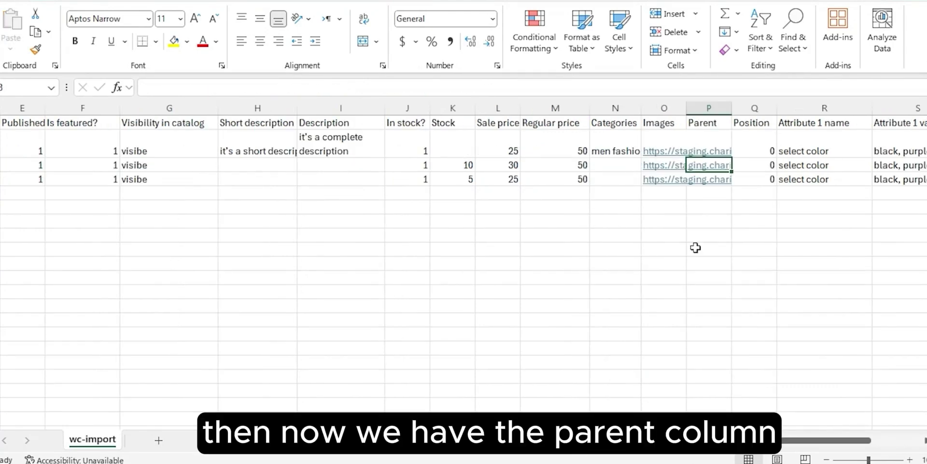
Copy the parent hoodie's ID 9831 from A2 into the black variation's Parent cell.
{"action": "key", "text": "Left"}
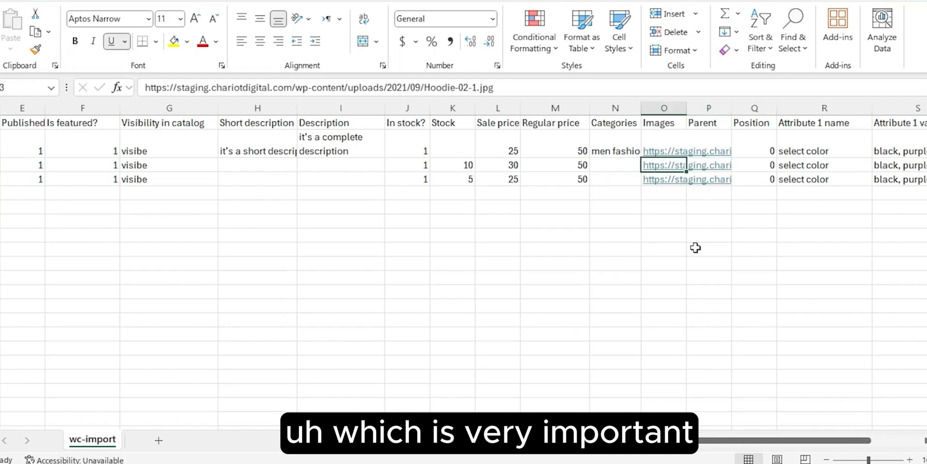
{"action": "key", "text": "Left"}
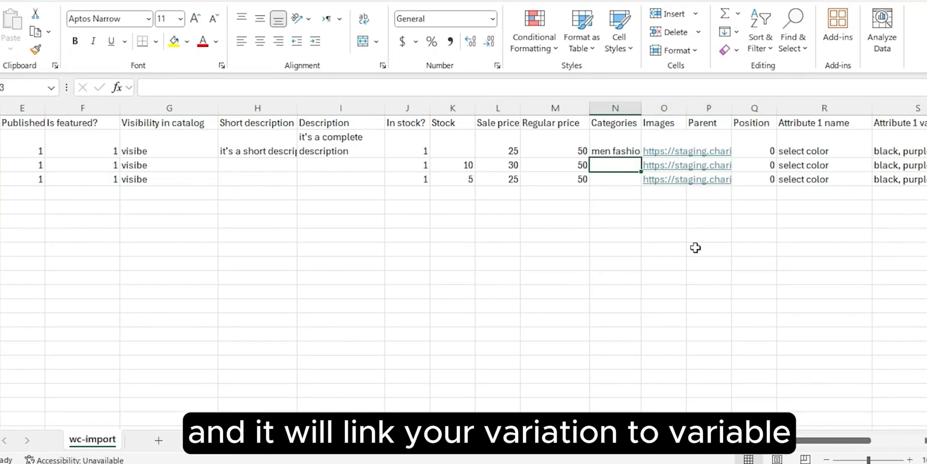
{"action": "key", "text": "Left"}
{"action": "key", "text": "Right"}
{"action": "key", "text": "Right"}
{"action": "key", "text": "Right"}
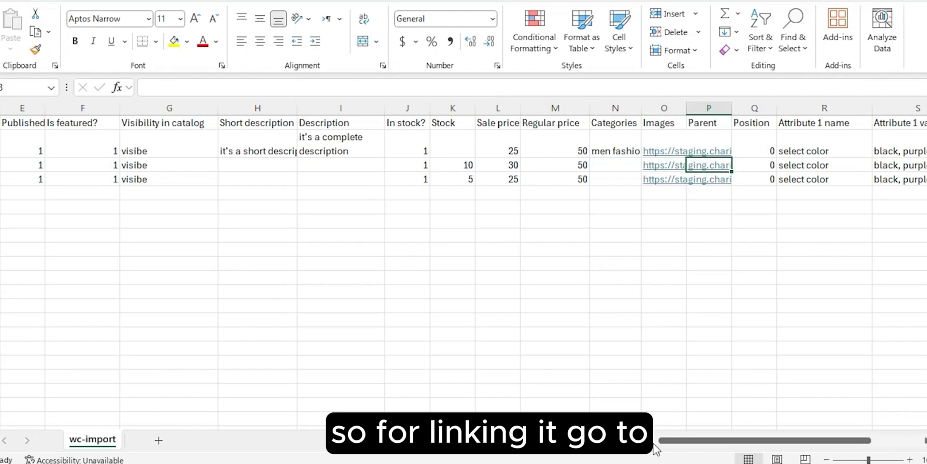
{"action": "left_click_drag", "start_coordinate": [662, 441], "coordinate": [580, 459]}
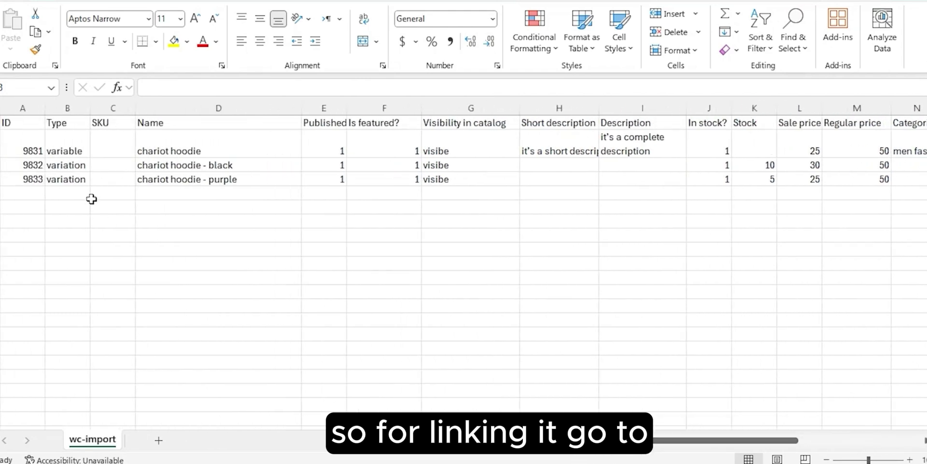
{"action": "left_click", "coordinate": [22, 141]}
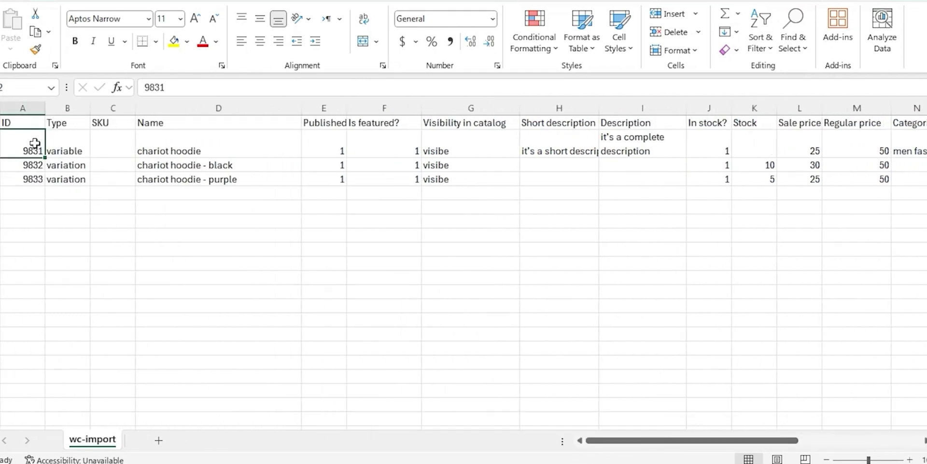
{"action": "key", "text": "ctrl+c"}
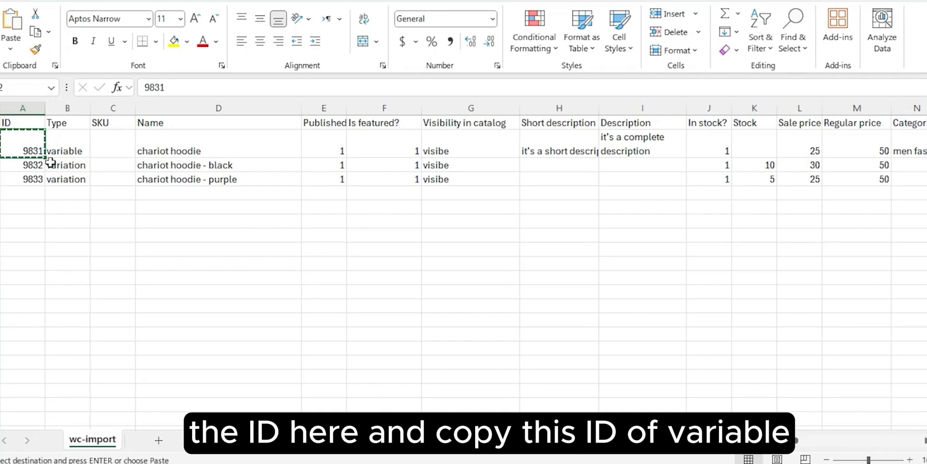
{"action": "scroll", "coordinate": [741, 410], "scroll_direction": "right", "scroll_amount": 5}
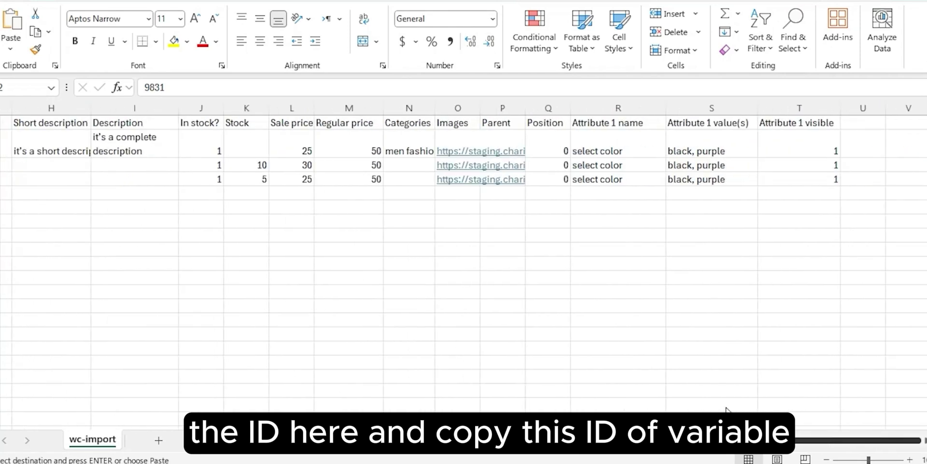
{"action": "left_click", "coordinate": [513, 164]}
{"action": "key", "text": "ctrl+v"}
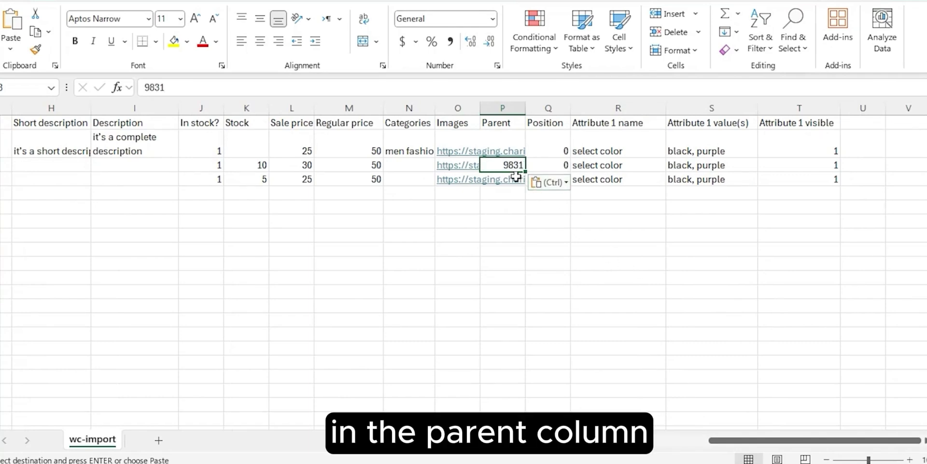
Change the Parent value to id:9831 and copy it to the purple variation's Parent cell.
{"action": "double_click", "coordinate": [504, 165]}
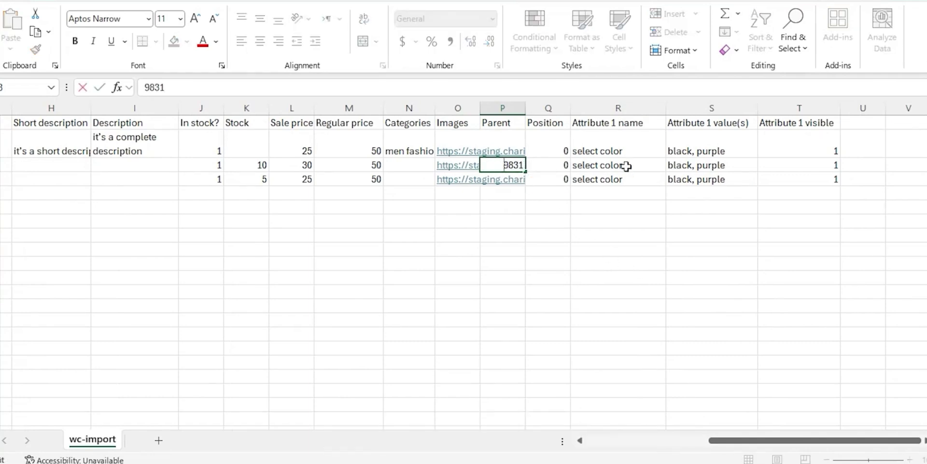
{"action": "type", "text": "id"}
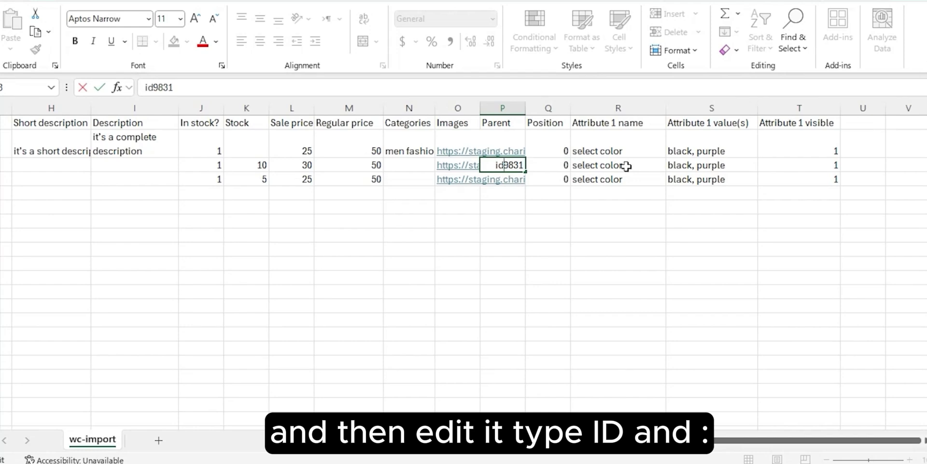
{"action": "type", "text": ":"}
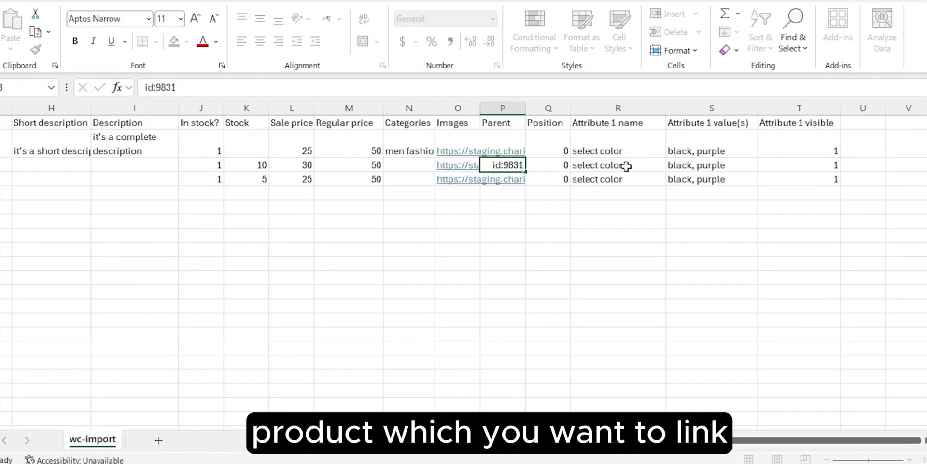
{"action": "key", "text": "ctrl+Return"}
{"action": "key", "text": "ctrl+c"}
{"action": "key", "text": "Down"}
{"action": "key", "text": "ctrl+v"}
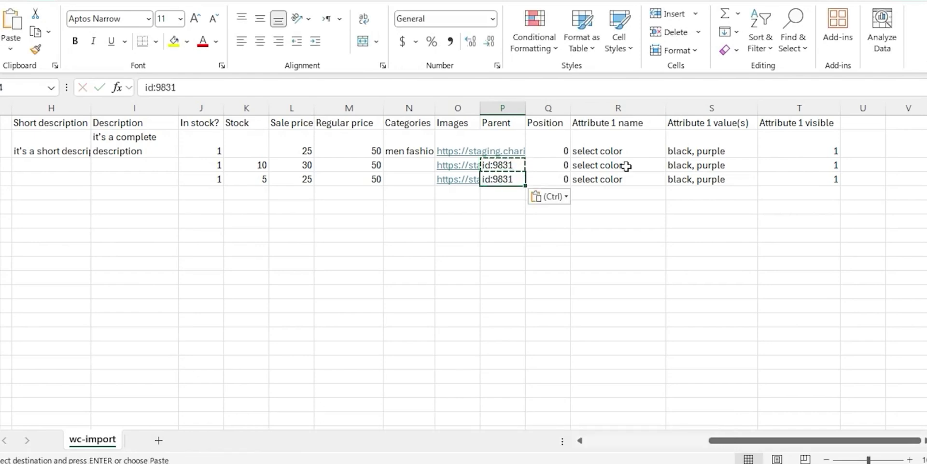
{"action": "key", "text": "Up"}
{"action": "key", "text": "Right"}
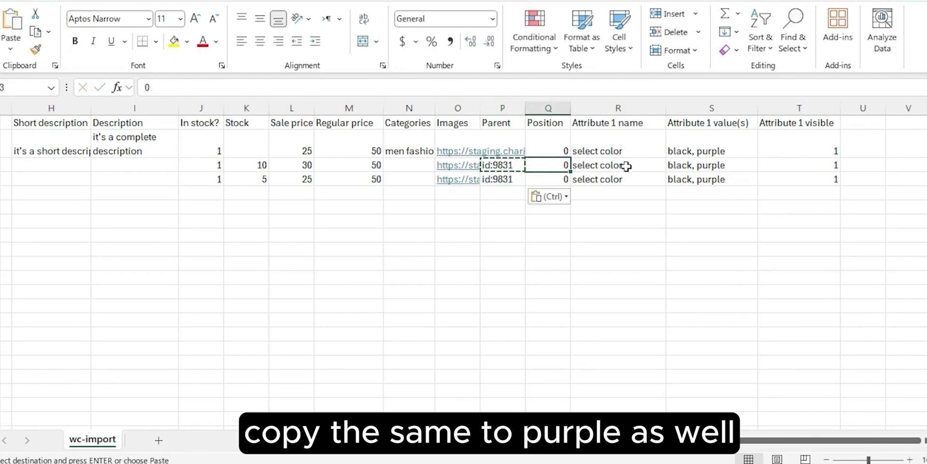
Set the black and purple variations' positions to 1 and 2.
{"action": "type", "text": "1"}
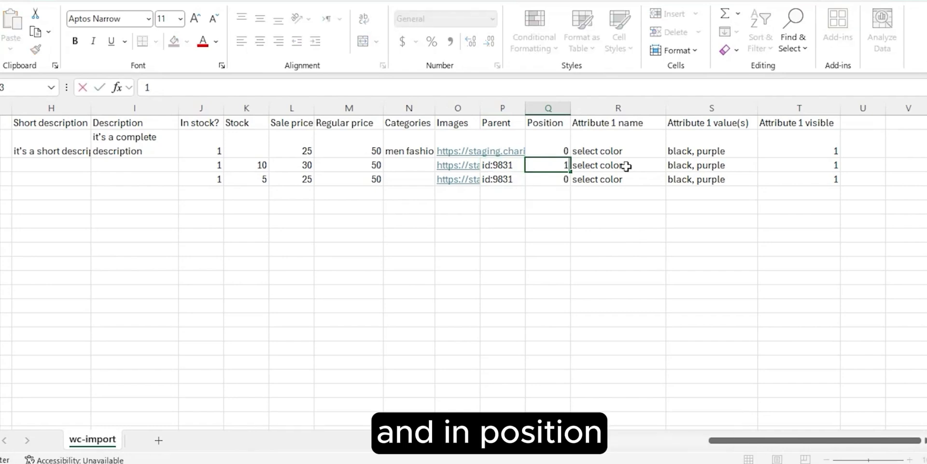
{"action": "key", "text": "Return"}
{"action": "type", "text": "2"}
{"action": "key", "text": "Right"}
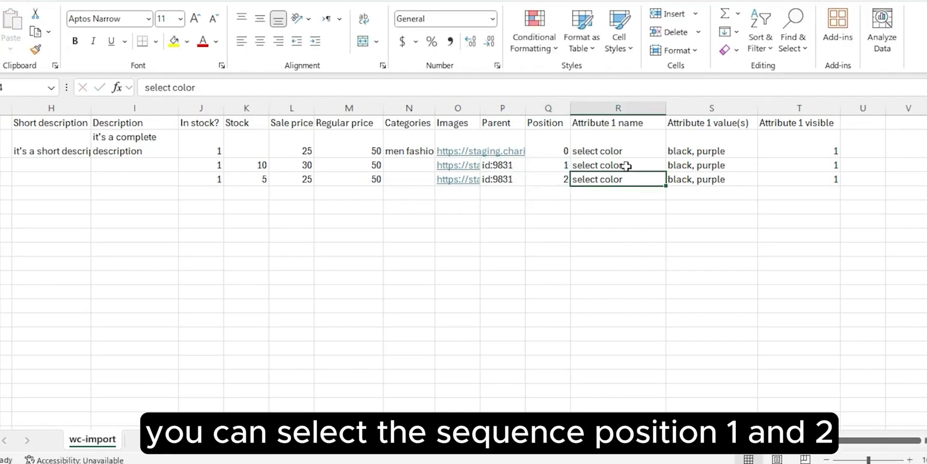
Make the attribute values 'black' for the black row and 'Purple' for the purple row.
{"action": "left_click", "coordinate": [626, 166]}
{"action": "key", "text": "Down"}
{"action": "key", "text": "Right"}
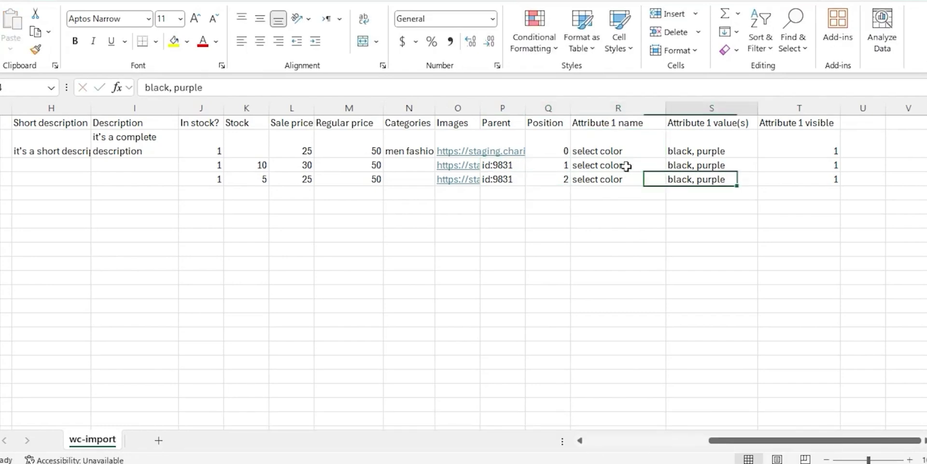
{"action": "key", "text": "Up"}
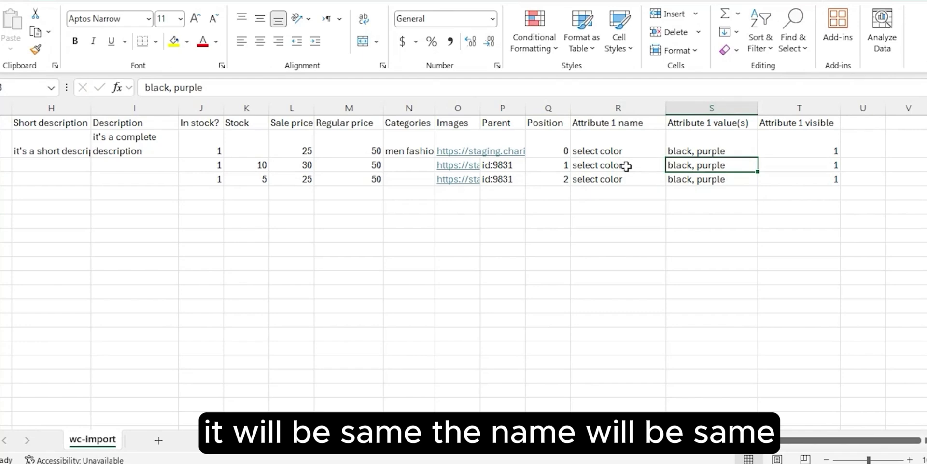
{"action": "key", "text": "F2"}
{"action": "key", "text": "shift+Home"}
{"action": "key", "text": "shift+Right"}
{"action": "key", "text": "shift+Right"}
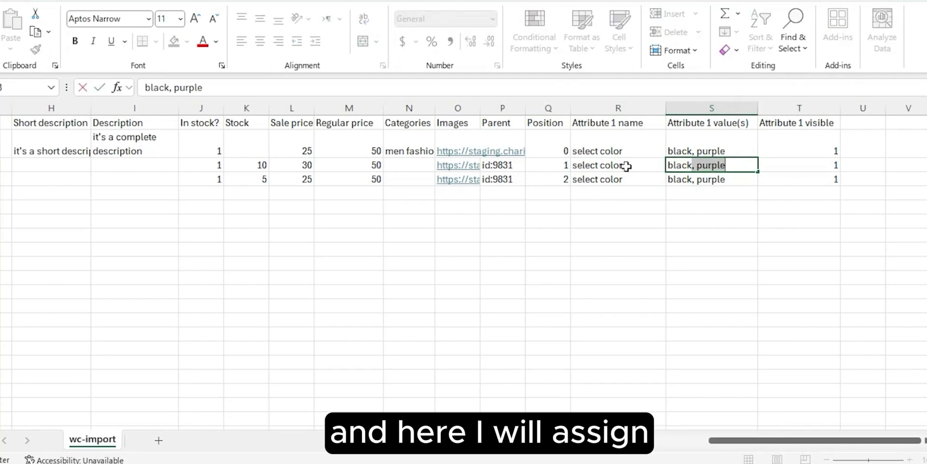
{"action": "key", "text": "BackSpace"}
{"action": "key", "text": "Return"}
{"action": "type", "text": "P"}
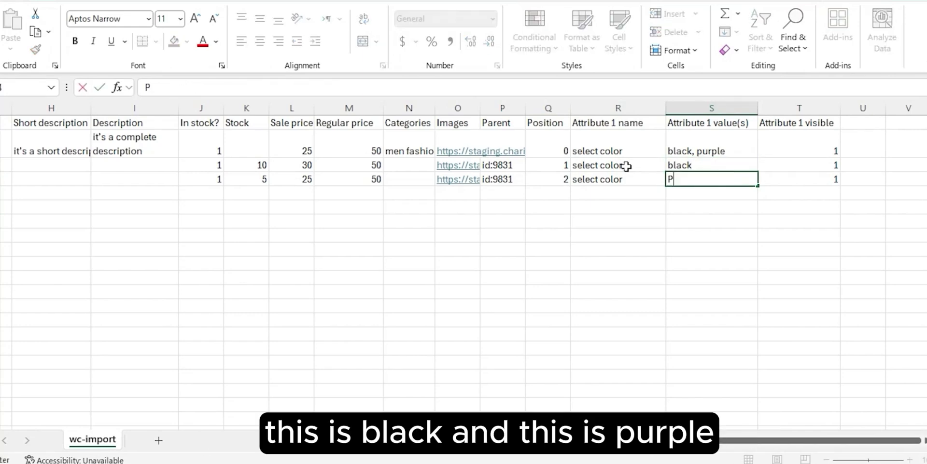
{"action": "type", "text": "urple"}
{"action": "key", "text": "Up"}
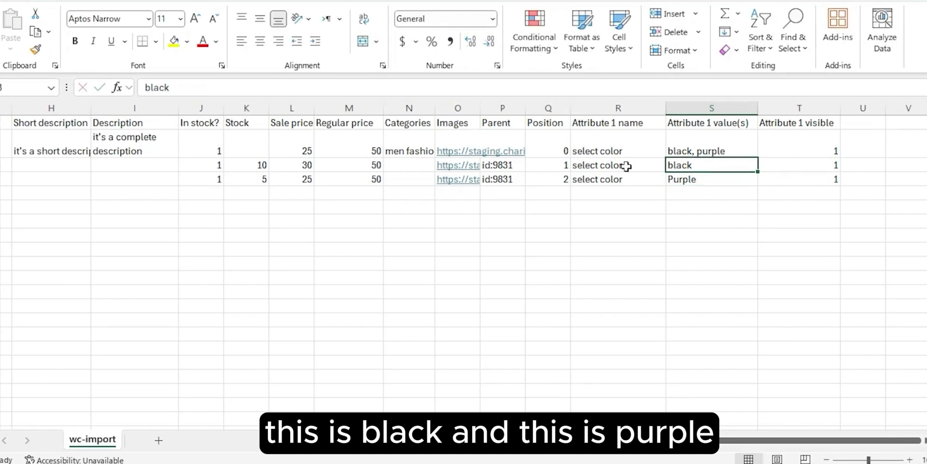
Correct 'visibe' to 'visible' in G3 and paste it into G2 and G4.
{"action": "key", "text": "Down"}
{"action": "key", "text": "Right"}
{"action": "key", "text": "Up"}
{"action": "key", "text": "Left"}
{"action": "key", "text": "Left"}
{"action": "key", "text": "Left"}
{"action": "key", "text": "Left"}
{"action": "key", "text": "Left"}
{"action": "key", "text": "Left"}
{"action": "key", "text": "Left"}
{"action": "key", "text": "Left"}
{"action": "key", "text": "Left"}
{"action": "key", "text": "Left"}
{"action": "key", "text": "Left"}
{"action": "key", "text": "Left"}
{"action": "key", "text": "Left"}
{"action": "key", "text": "Left"}
{"action": "key", "text": "Left"}
{"action": "key", "text": "Left"}
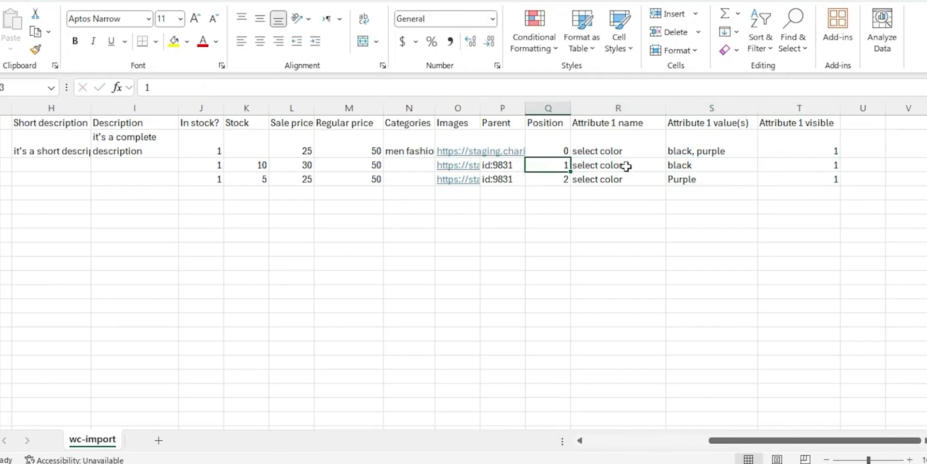
{"action": "key", "text": "Right"}
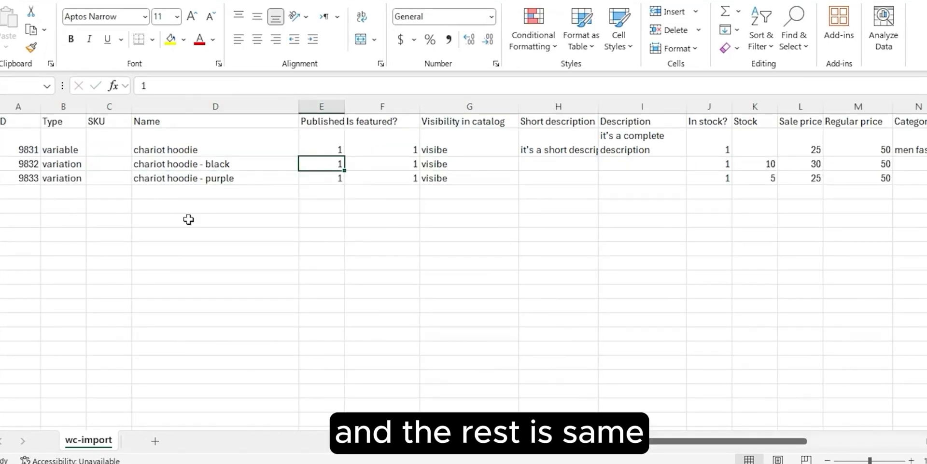
{"action": "key", "text": "Right"}
{"action": "key", "text": "Right"}
{"action": "key", "text": "F2"}
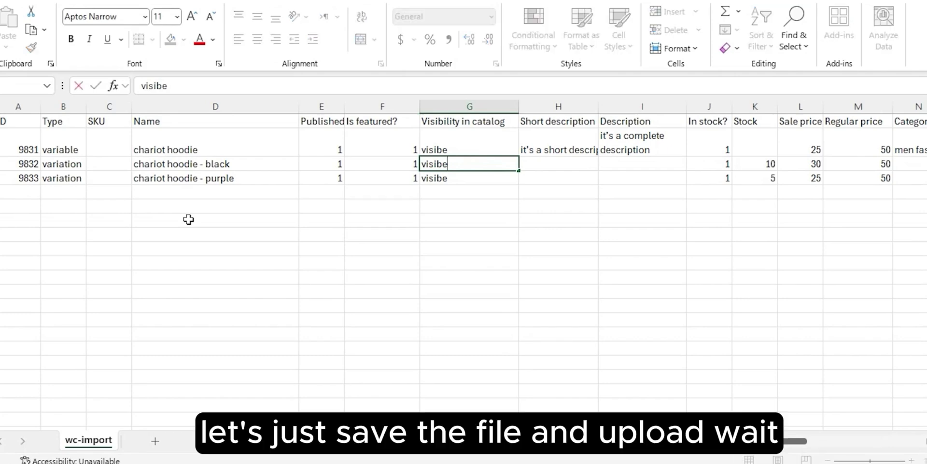
{"action": "key", "text": "shift+Home"}
{"action": "key", "text": "shift+Right"}
{"action": "key", "text": "shift+Right"}
{"action": "key", "text": "shift+Right"}
{"action": "key", "text": "shift+Right"}
{"action": "key", "text": "ctrl+Return"}
{"action": "key", "text": "ctrl+c"}
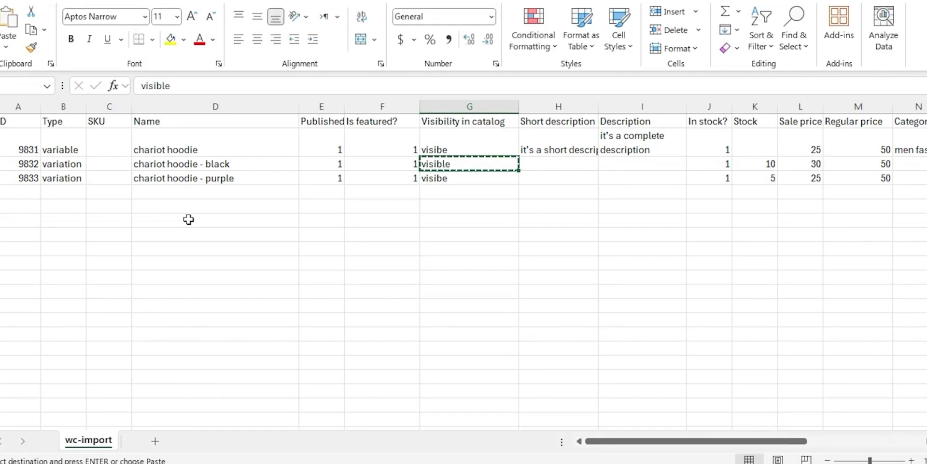
{"action": "key", "text": "Up"}
{"action": "key", "text": "ctrl+v"}
{"action": "key", "text": "Down"}
{"action": "key", "text": "Down"}
{"action": "key", "text": "ctrl+v"}
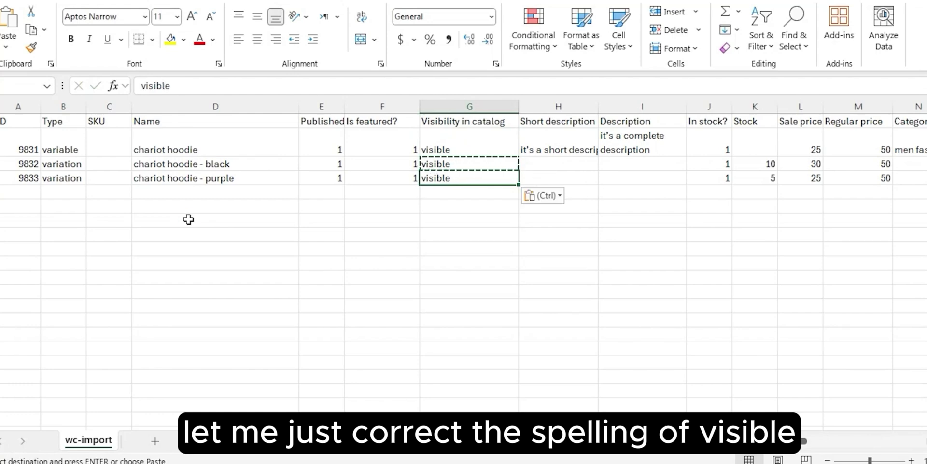
{"action": "key", "text": "Escape"}
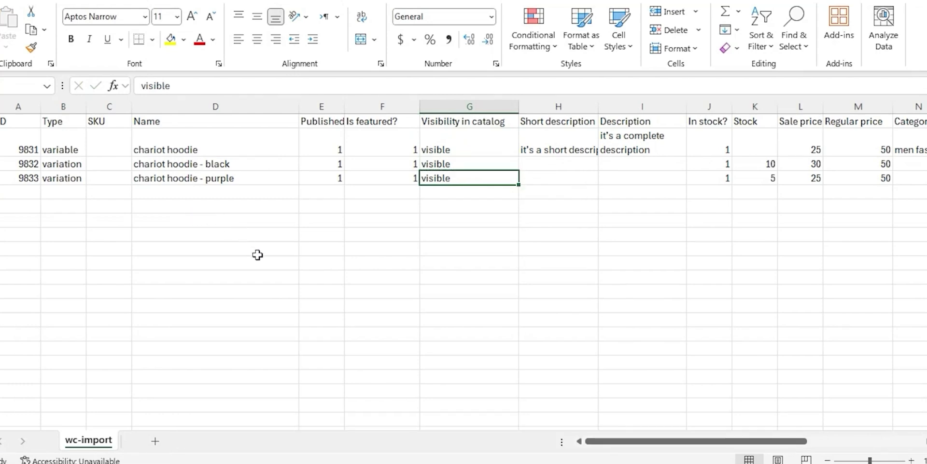
Open the WooCommerce product CSV importer and upload the saved wc-import.csv file.
{"action": "mouse_move", "coordinate": [347, 463]}
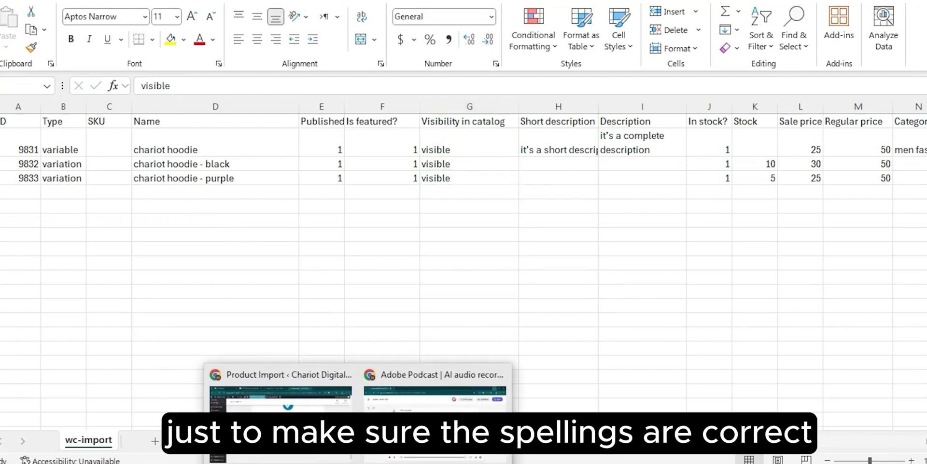
{"action": "left_click", "coordinate": [295, 389]}
{"action": "scroll", "coordinate": [348, 307], "scroll_direction": "down", "scroll_amount": 2}
{"action": "scroll", "coordinate": [141, 180], "scroll_direction": "up", "scroll_amount": 6}
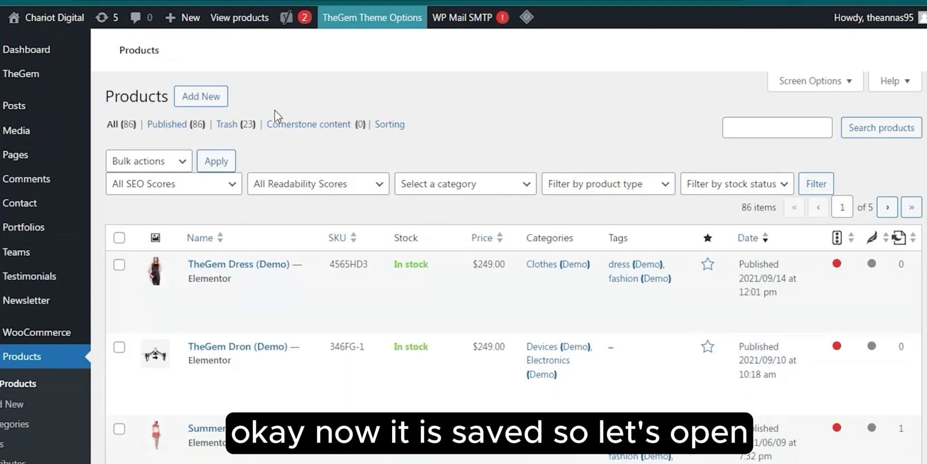
{"action": "scroll", "coordinate": [280, 273], "scroll_direction": "down", "scroll_amount": 2}
{"action": "scroll", "coordinate": [277, 271], "scroll_direction": "up", "scroll_amount": 5}
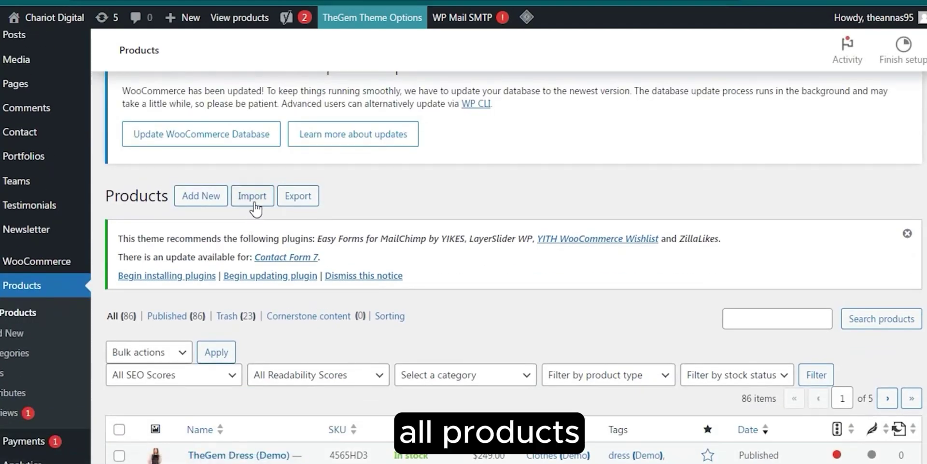
{"action": "left_click", "coordinate": [261, 201]}
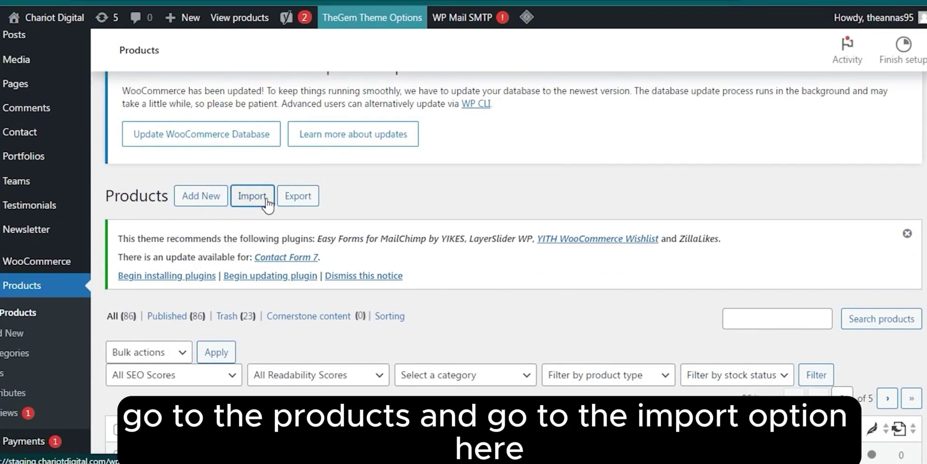
{"action": "scroll", "coordinate": [504, 237], "scroll_direction": "down", "scroll_amount": 2}
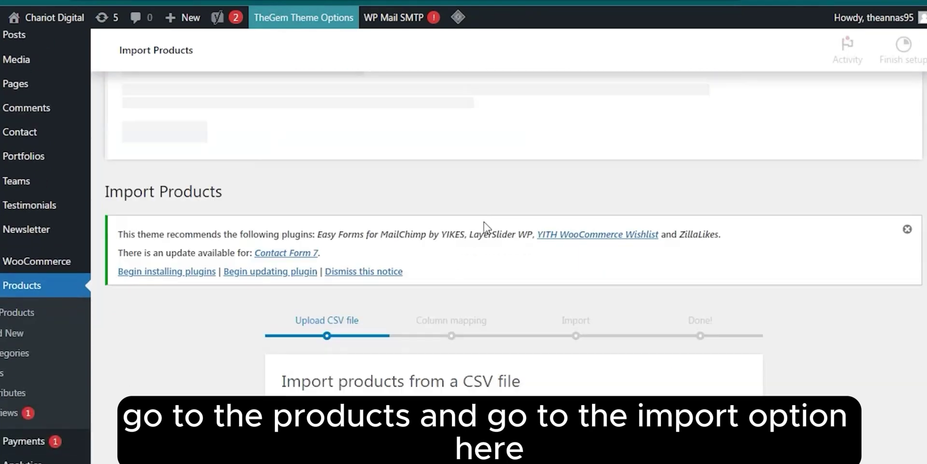
{"action": "scroll", "coordinate": [482, 222], "scroll_direction": "down", "scroll_amount": 7}
{"action": "left_click", "coordinate": [483, 198]}
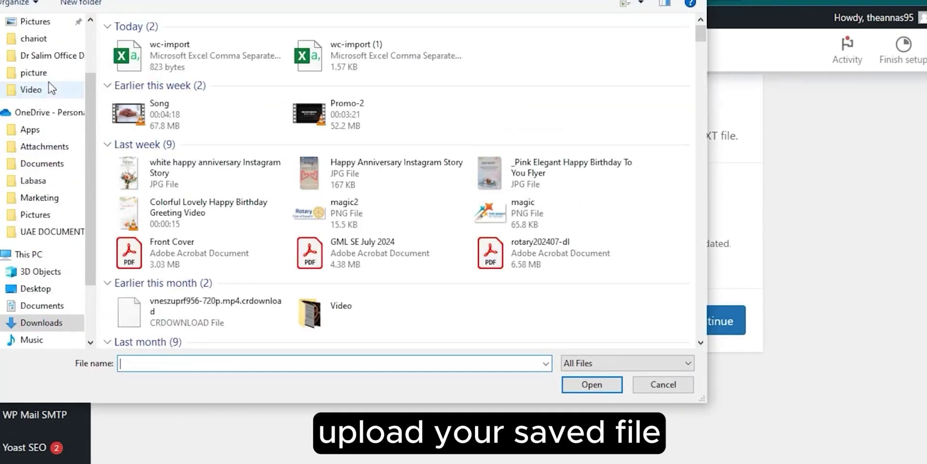
{"action": "double_click", "coordinate": [154, 45]}
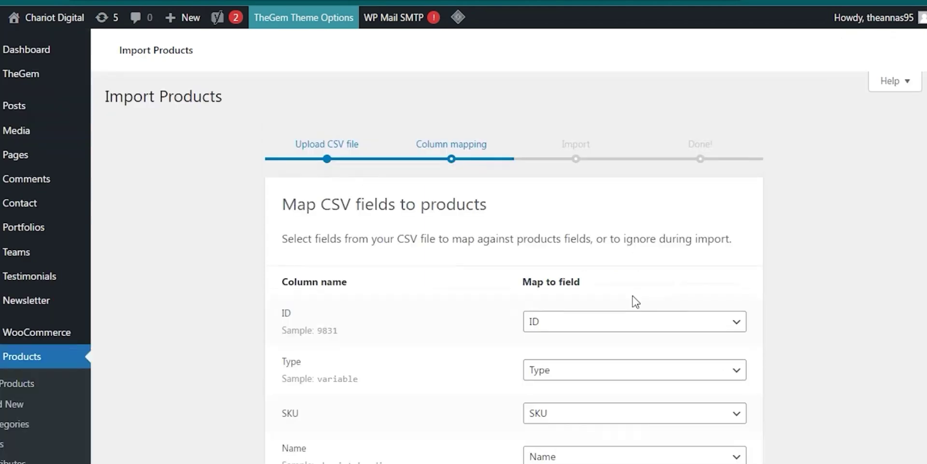
Run the importer on the mapped CSV, importing 1 product and 2 variations.
{"action": "scroll", "coordinate": [631, 302], "scroll_direction": "down", "scroll_amount": 5}
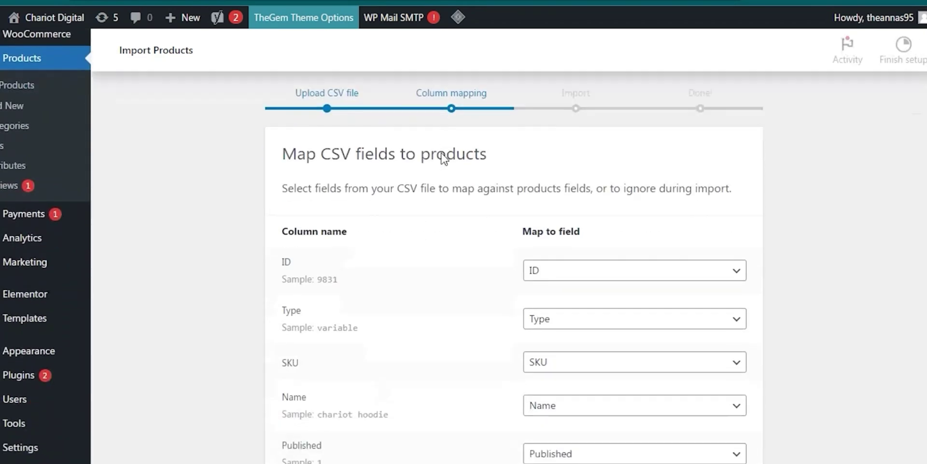
{"action": "scroll", "coordinate": [441, 158], "scroll_direction": "down", "scroll_amount": 10}
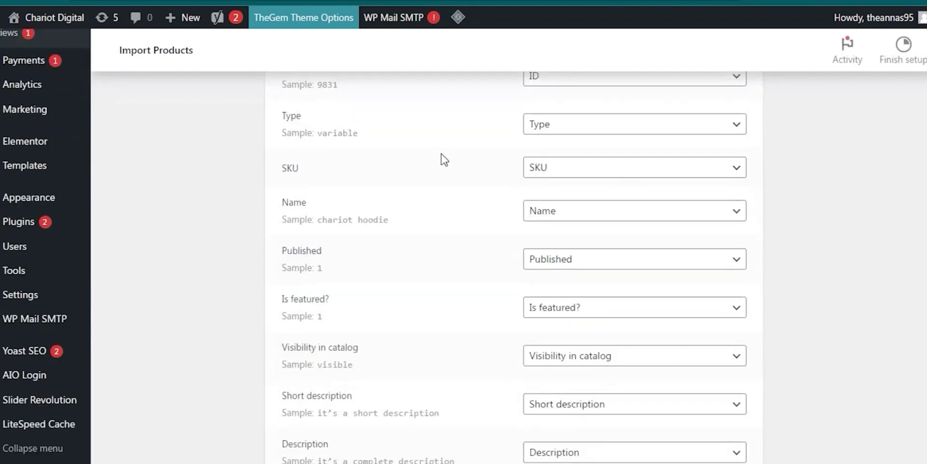
{"action": "scroll", "coordinate": [441, 159], "scroll_direction": "down", "scroll_amount": 6}
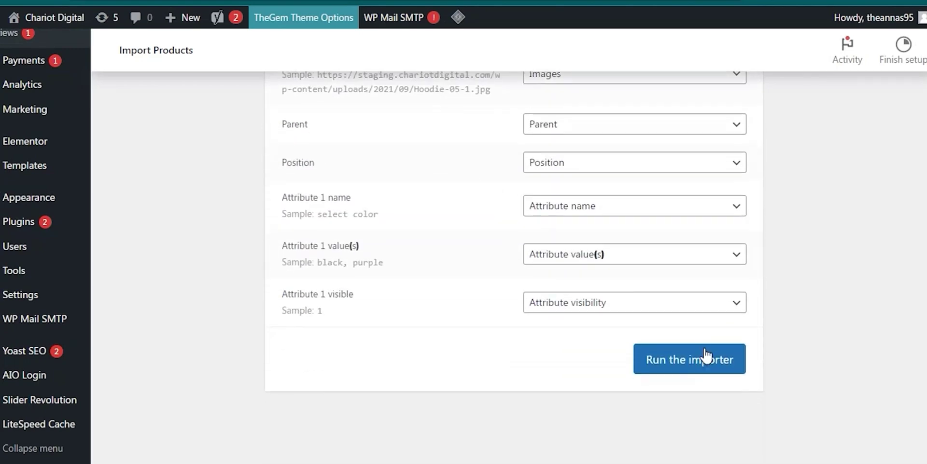
{"action": "left_click", "coordinate": [705, 366]}
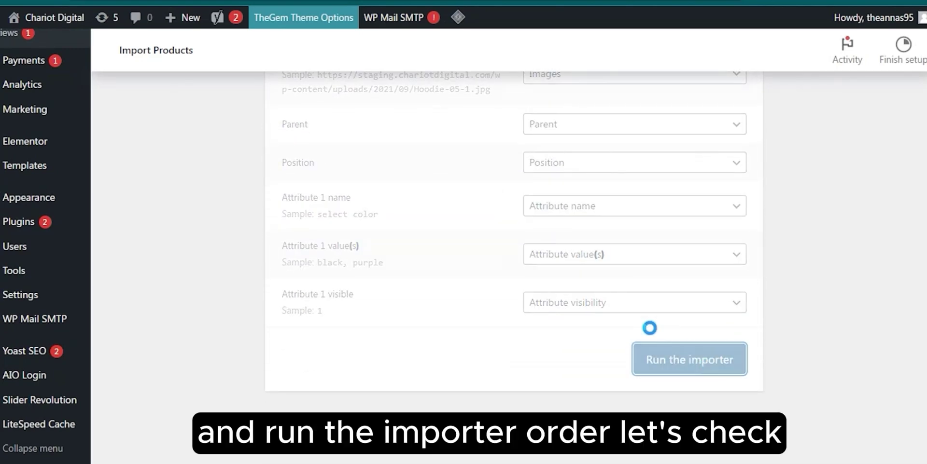
{"action": "scroll", "coordinate": [488, 261], "scroll_direction": "down", "scroll_amount": 2}
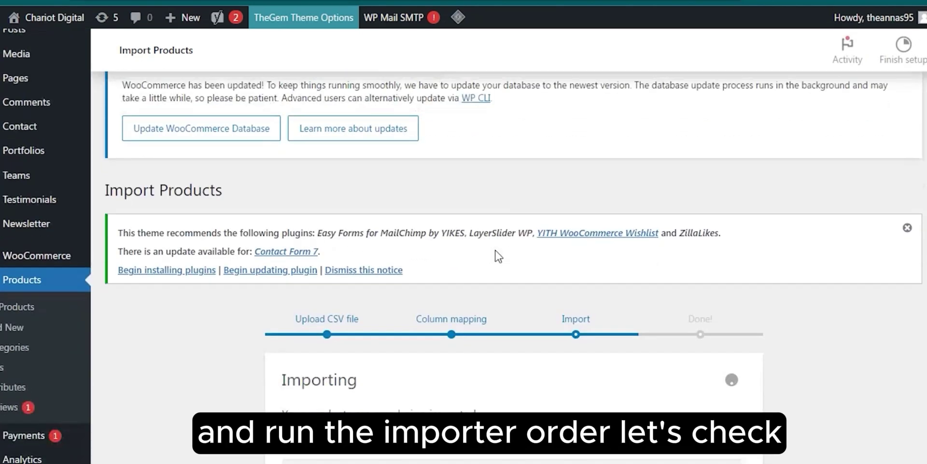
{"action": "scroll", "coordinate": [498, 255], "scroll_direction": "down", "scroll_amount": 4}
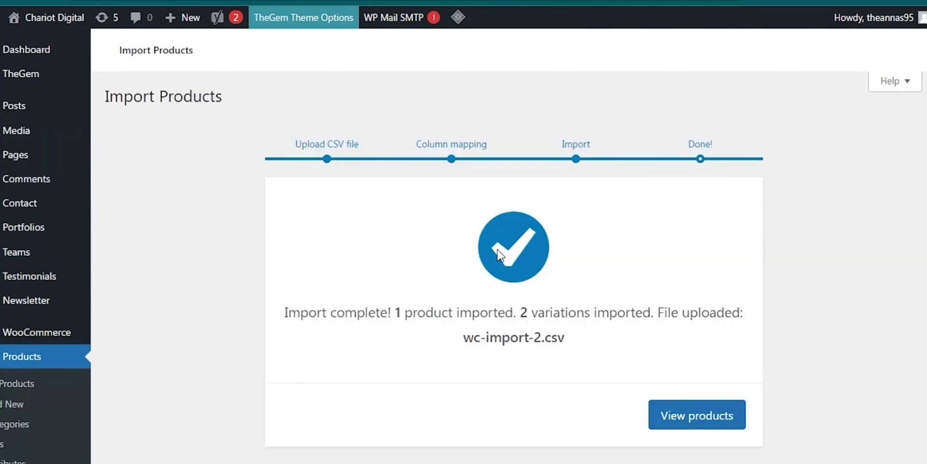
{"action": "scroll", "coordinate": [497, 253], "scroll_direction": "down", "scroll_amount": 1}
{"action": "scroll", "coordinate": [372, 270], "scroll_direction": "down", "scroll_amount": 3}
{"action": "scroll", "coordinate": [363, 299], "scroll_direction": "down", "scroll_amount": 2}
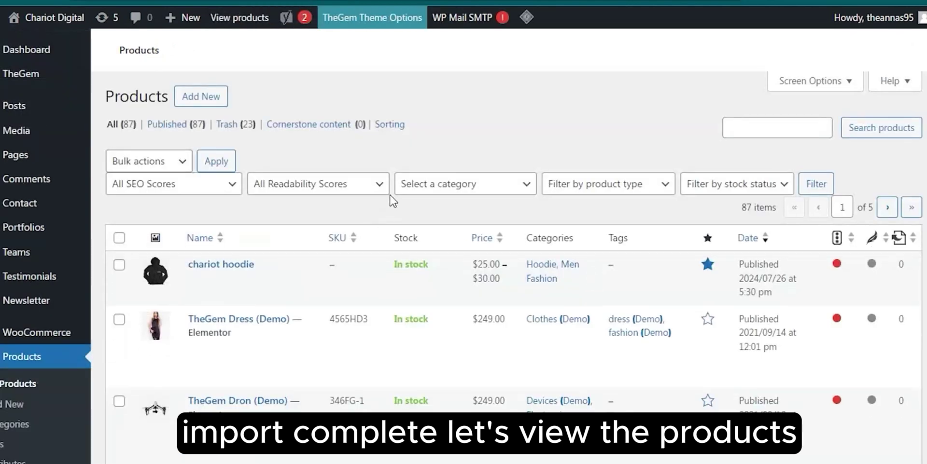
On the chariot hoodie page ($25.00–$30.00), expand Additional Info to show colours black and purple.
{"action": "scroll", "coordinate": [210, 290], "scroll_direction": "down", "scroll_amount": 5}
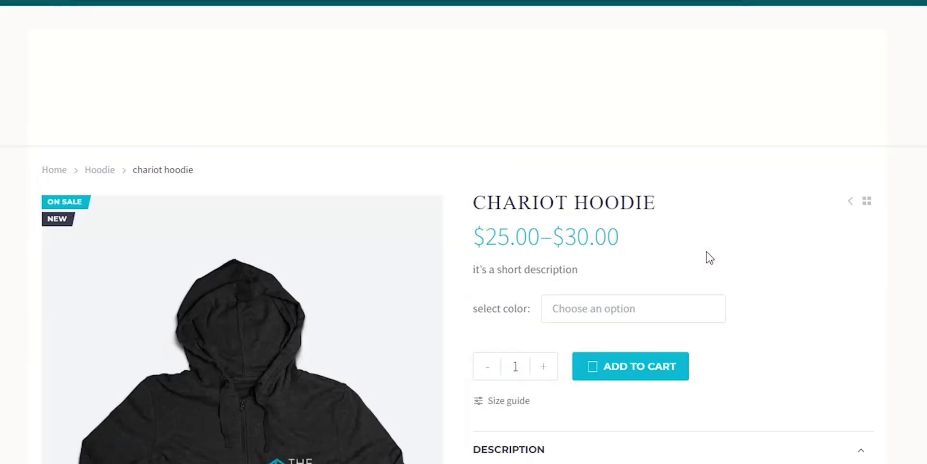
{"action": "scroll", "coordinate": [614, 211], "scroll_direction": "down", "scroll_amount": 7}
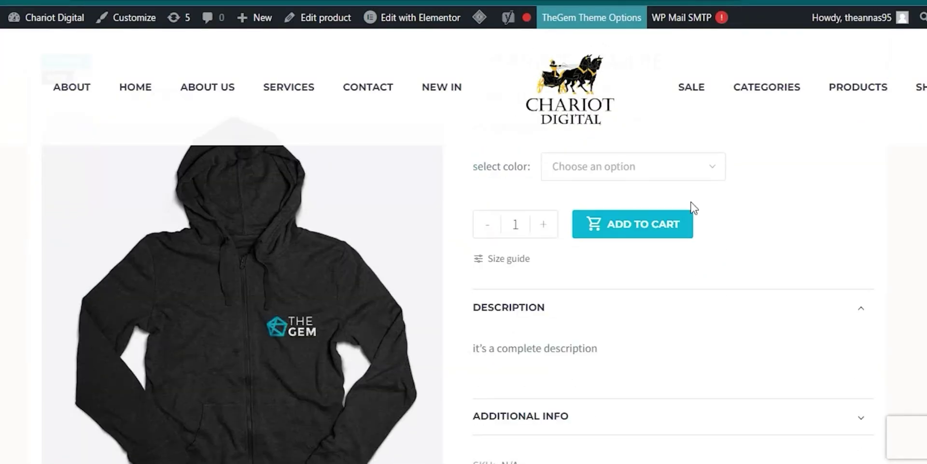
{"action": "scroll", "coordinate": [472, 287], "scroll_direction": "down", "scroll_amount": 6}
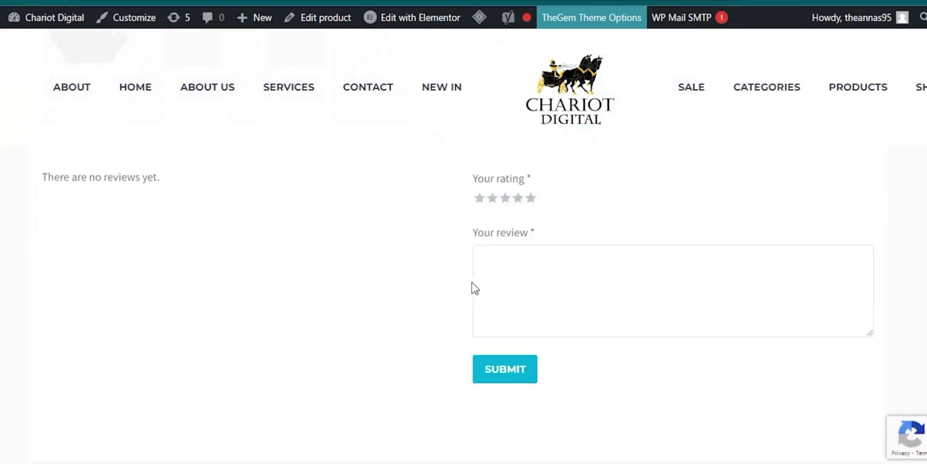
{"action": "scroll", "coordinate": [114, 248], "scroll_direction": "up", "scroll_amount": 3}
{"action": "scroll", "coordinate": [438, 275], "scroll_direction": "up", "scroll_amount": 10}
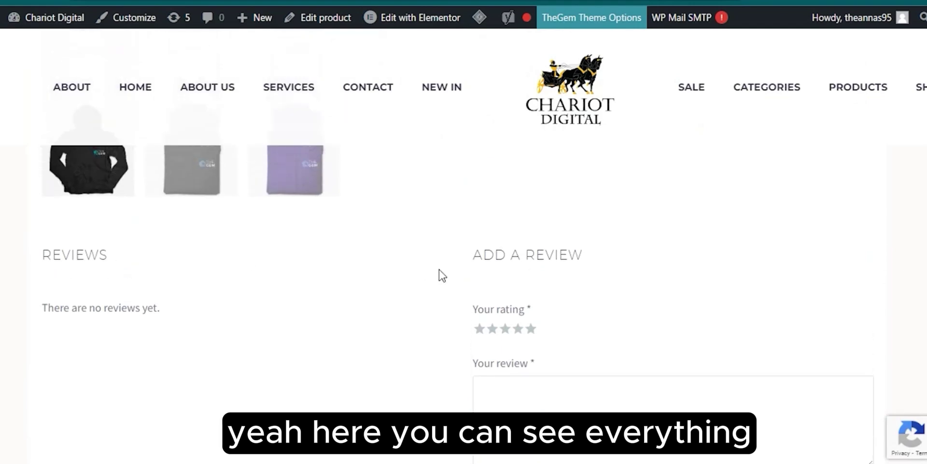
{"action": "scroll", "coordinate": [691, 316], "scroll_direction": "up", "scroll_amount": 2}
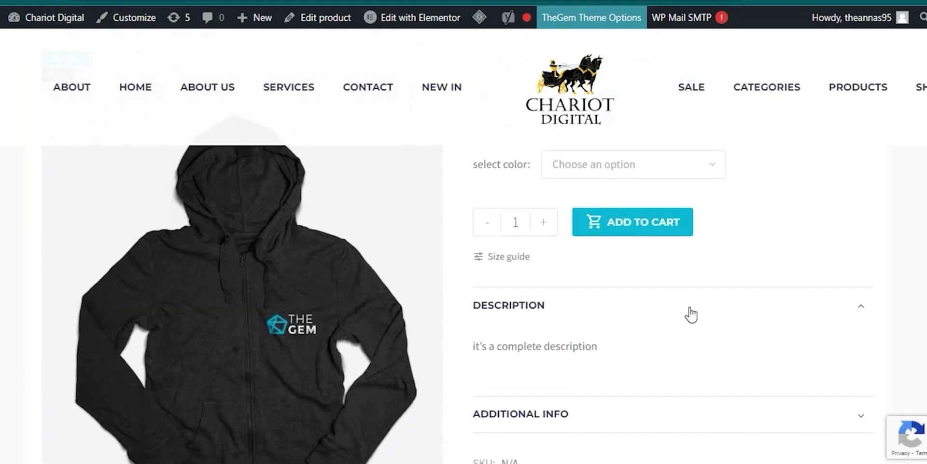
{"action": "scroll", "coordinate": [582, 350], "scroll_direction": "down", "scroll_amount": 1}
{"action": "left_click", "coordinate": [582, 350]}
{"action": "scroll", "coordinate": [588, 330], "scroll_direction": "up", "scroll_amount": 1}
{"action": "scroll", "coordinate": [587, 330], "scroll_direction": "up", "scroll_amount": 2}
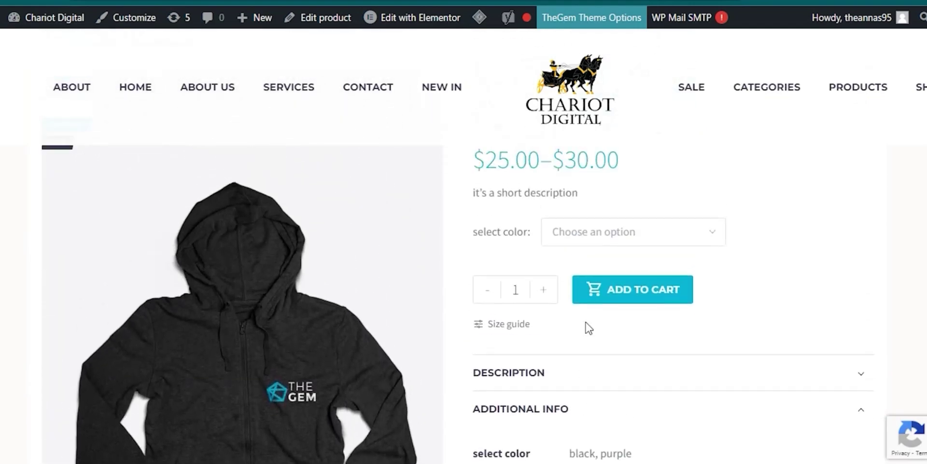